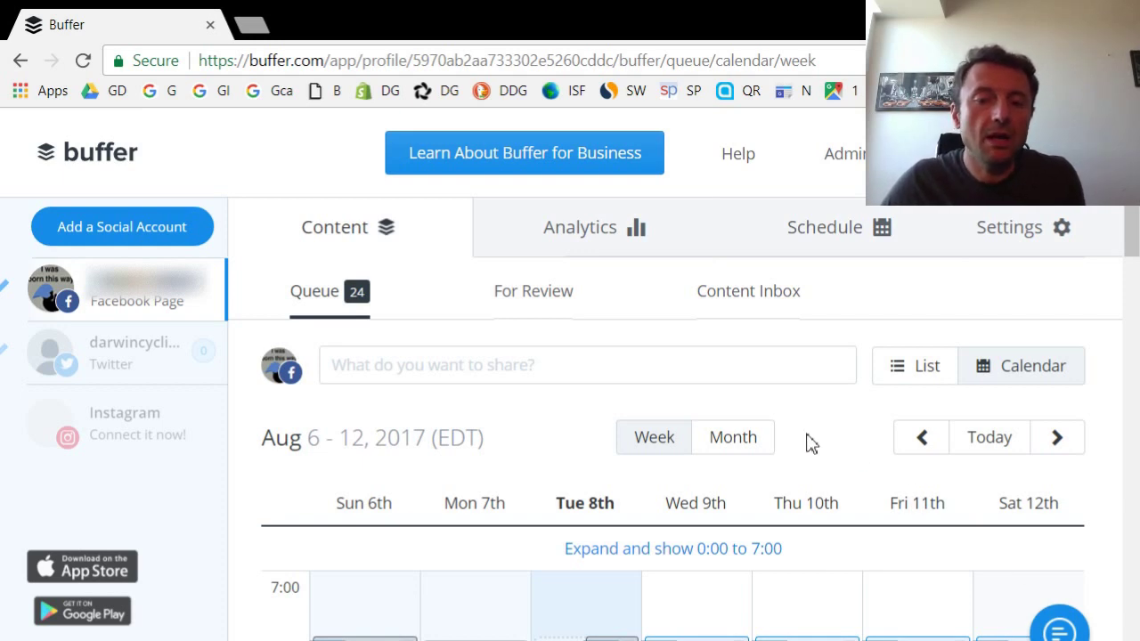
Examine the Facebook page's queued posts in the weekly calendar for August 6–12, 2017.
{"action": "scroll", "coordinate": [799, 437], "scroll_direction": "down", "scroll_amount": 1}
{"action": "scroll", "coordinate": [757, 445], "scroll_direction": "up", "scroll_amount": 1}
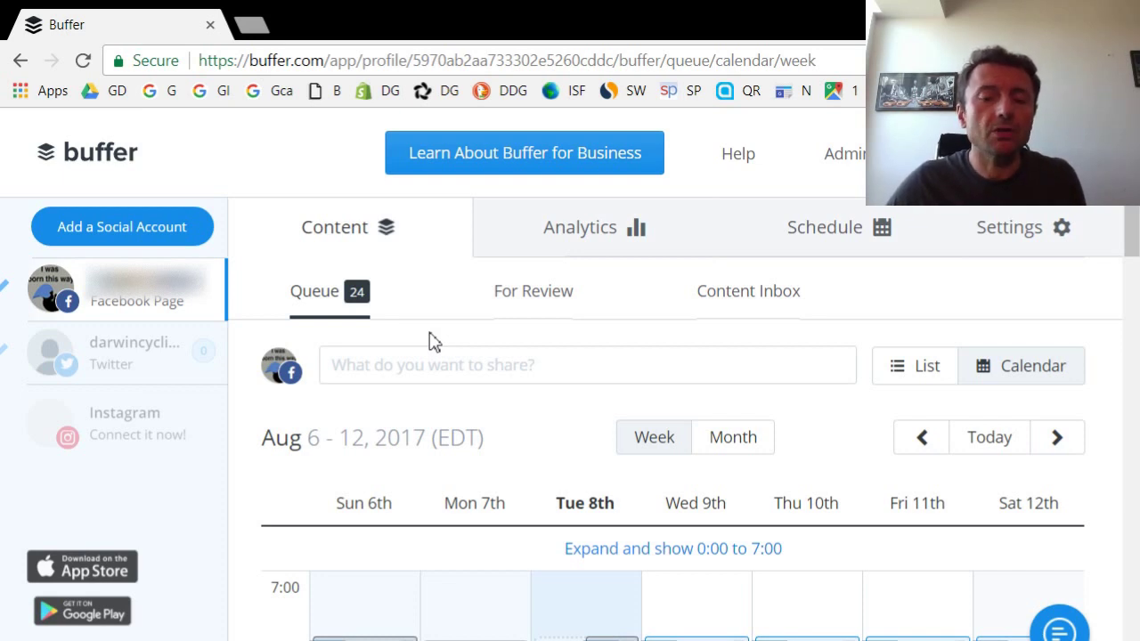
{"action": "scroll", "coordinate": [434, 341], "scroll_direction": "down", "scroll_amount": 1}
{"action": "scroll", "coordinate": [492, 344], "scroll_direction": "up", "scroll_amount": 1}
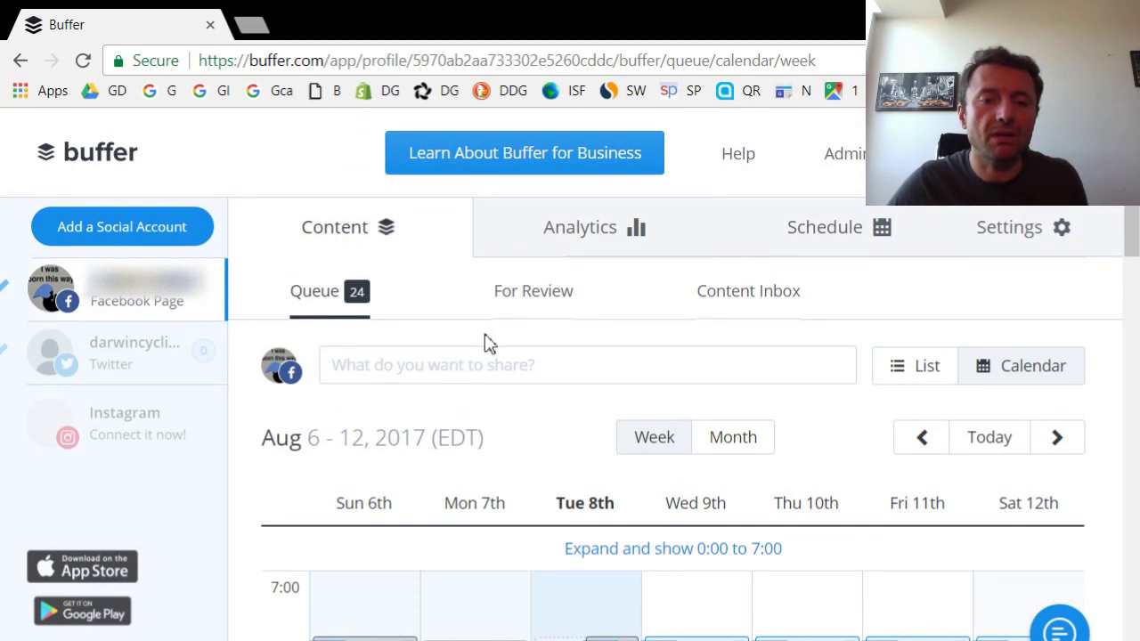
{"action": "scroll", "coordinate": [488, 344], "scroll_direction": "down", "scroll_amount": 2}
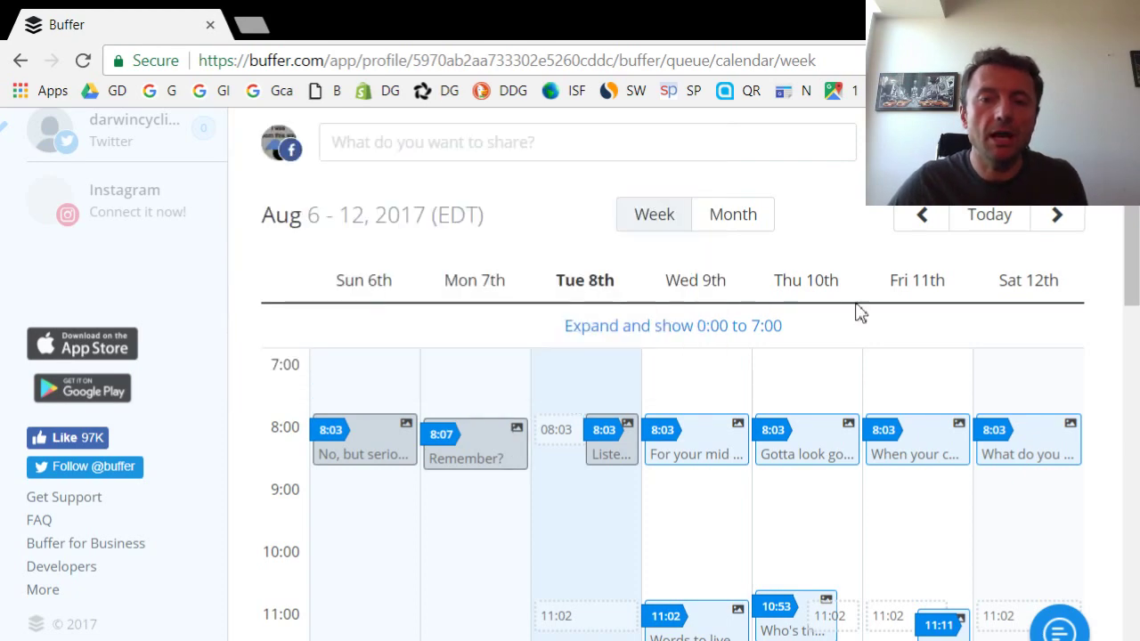
{"action": "scroll", "coordinate": [694, 535], "scroll_direction": "down", "scroll_amount": 1}
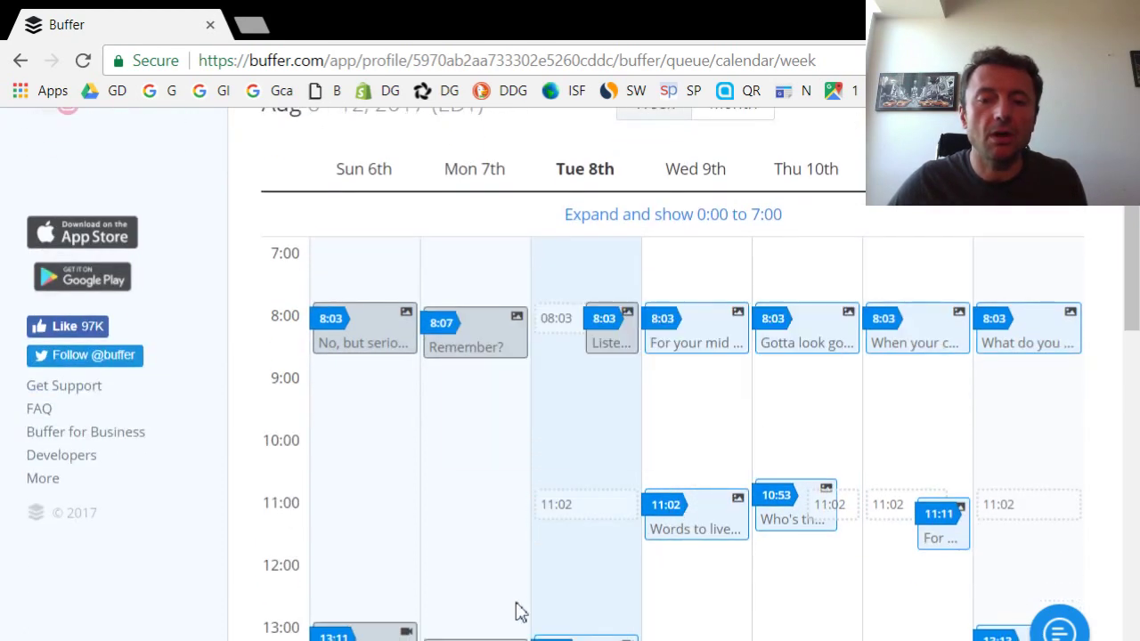
{"action": "scroll", "coordinate": [508, 615], "scroll_direction": "down", "scroll_amount": 1}
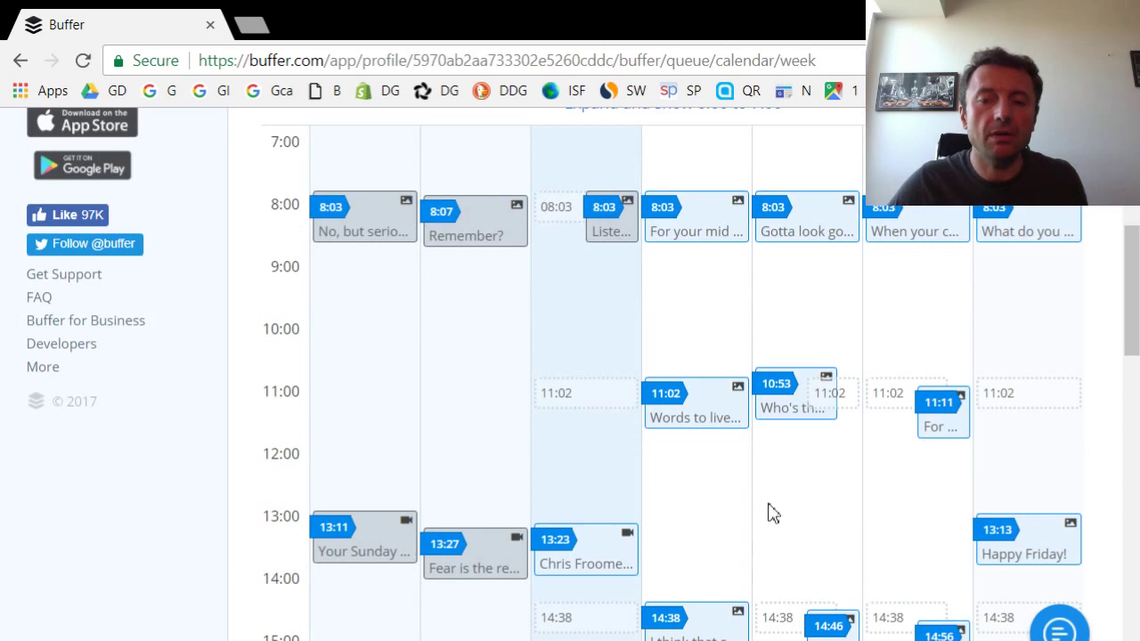
{"action": "scroll", "coordinate": [754, 464], "scroll_direction": "down", "scroll_amount": 1}
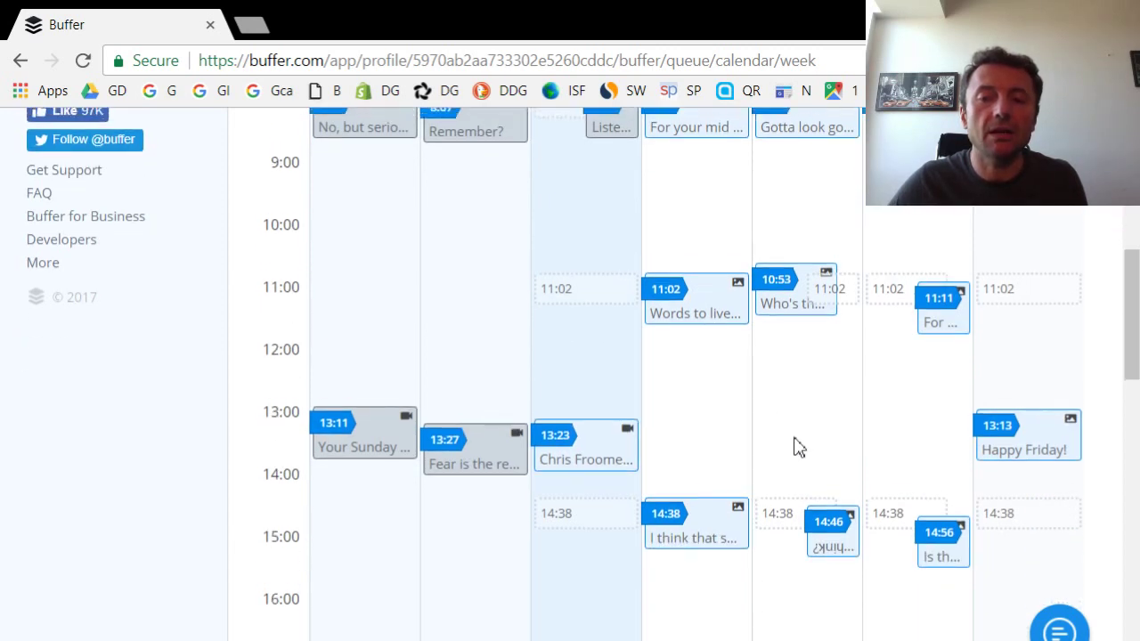
{"action": "scroll", "coordinate": [886, 483], "scroll_direction": "up", "scroll_amount": 1}
{"action": "scroll", "coordinate": [853, 487], "scroll_direction": "up", "scroll_amount": 4}
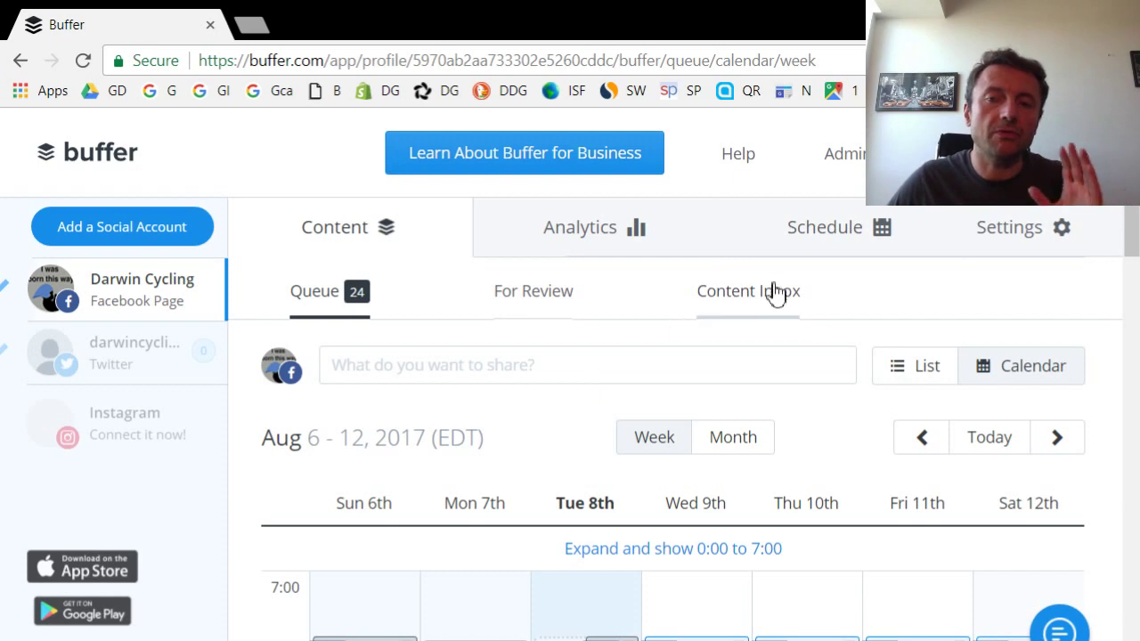
Open the Facebook page's posting schedule and review its timezone, days and daily posting times.
{"action": "left_click", "coordinate": [847, 241]}
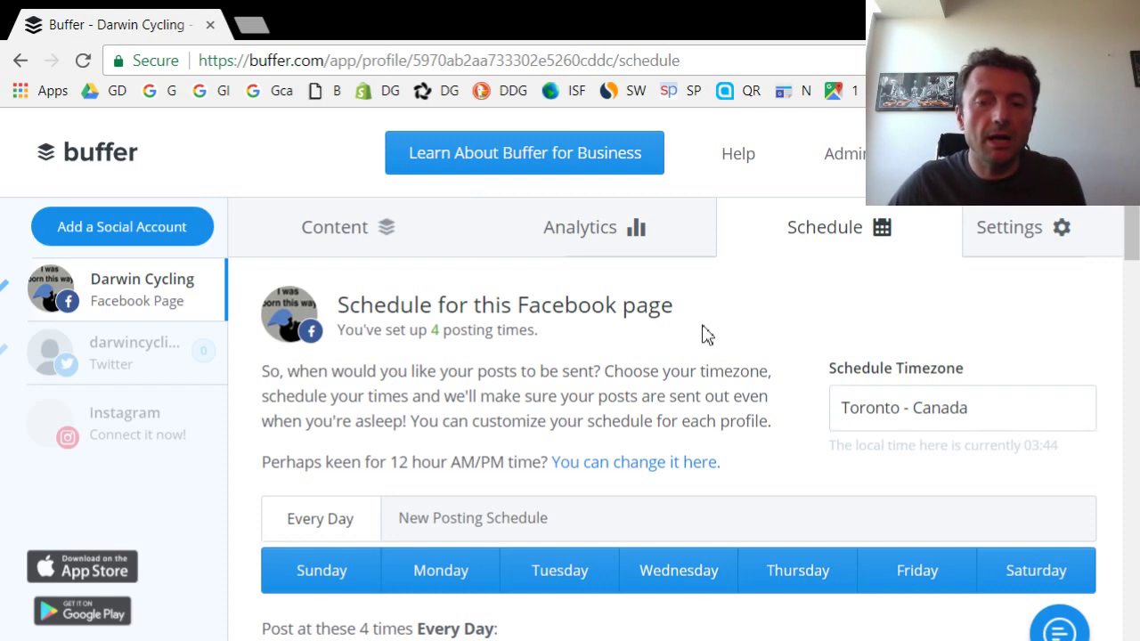
{"action": "scroll", "coordinate": [700, 343], "scroll_direction": "down", "scroll_amount": 1}
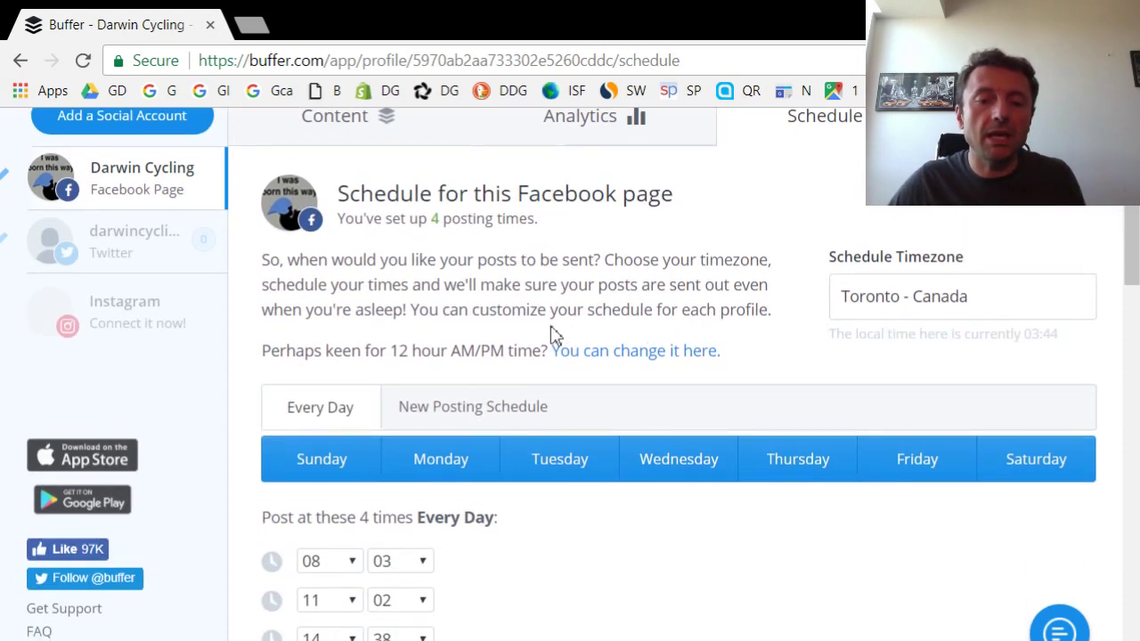
{"action": "scroll", "coordinate": [547, 401], "scroll_direction": "down", "scroll_amount": 1}
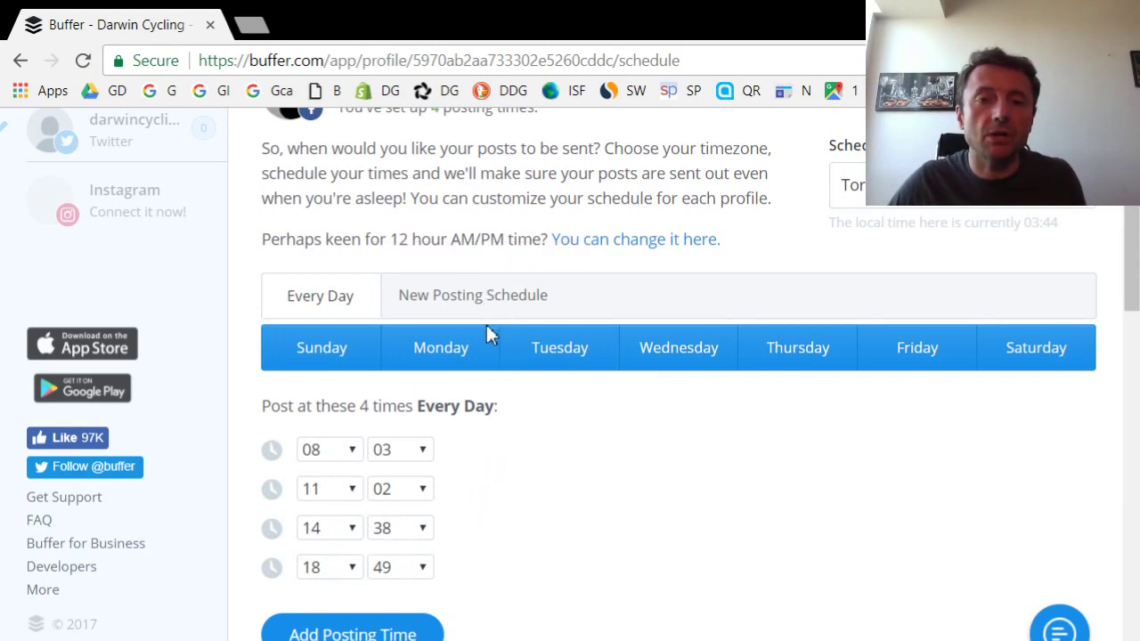
{"action": "scroll", "coordinate": [488, 329], "scroll_direction": "up", "scroll_amount": 1}
{"action": "scroll", "coordinate": [484, 333], "scroll_direction": "down", "scroll_amount": 2}
{"action": "scroll", "coordinate": [484, 305], "scroll_direction": "up", "scroll_amount": 1}
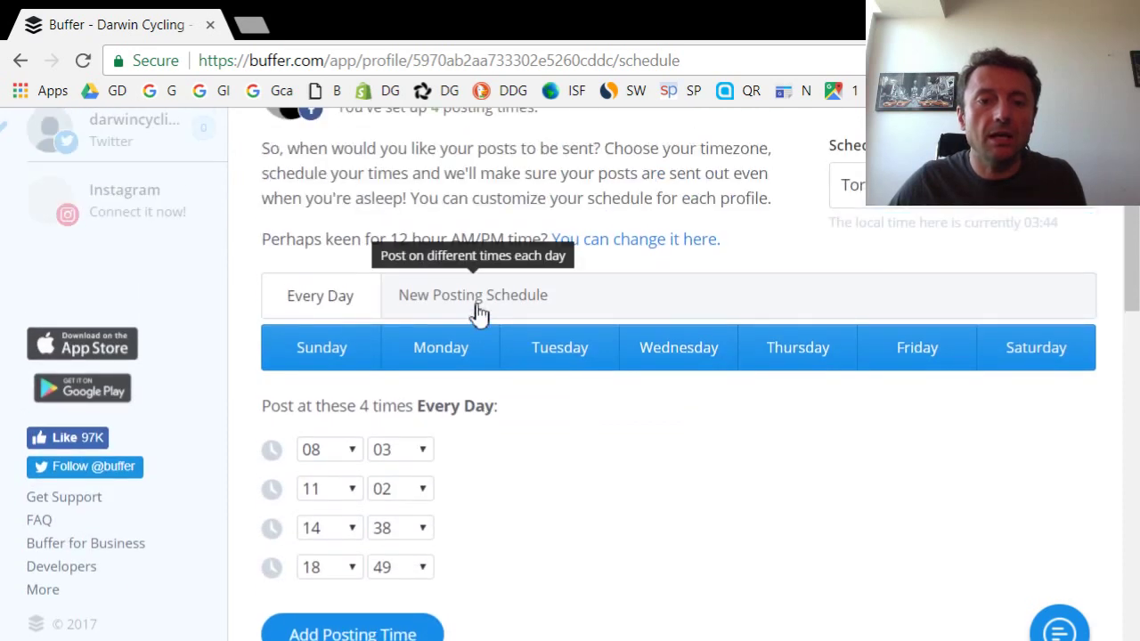
Create a new posting schedule that runs every Sunday, Tuesday, Thursday and Saturday.
{"action": "left_click", "coordinate": [481, 298]}
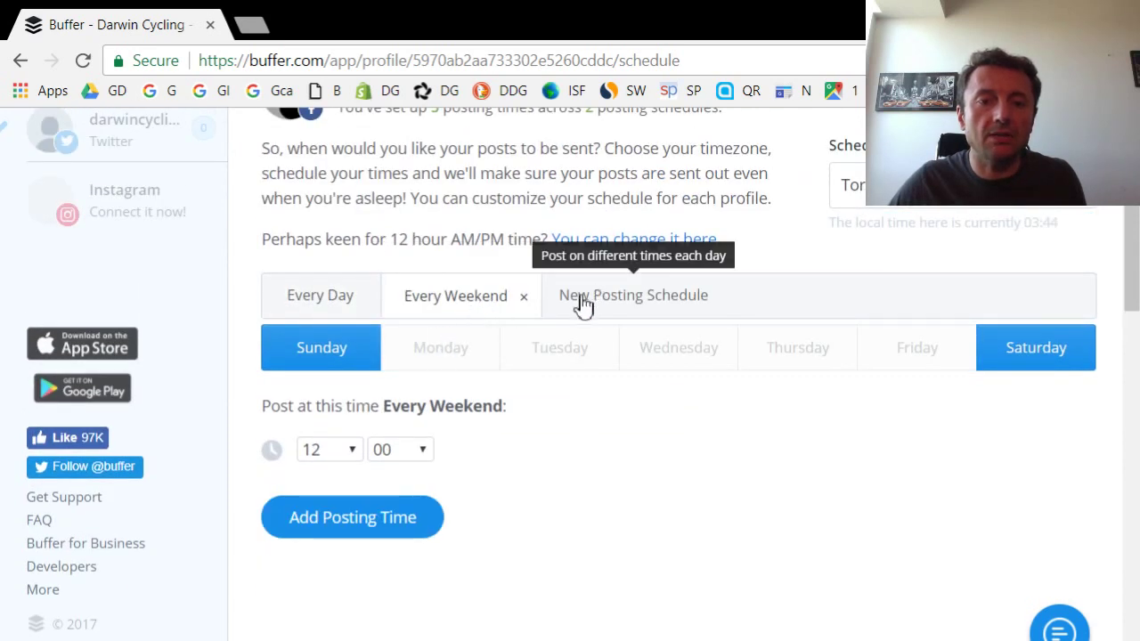
{"action": "left_click", "coordinate": [563, 355]}
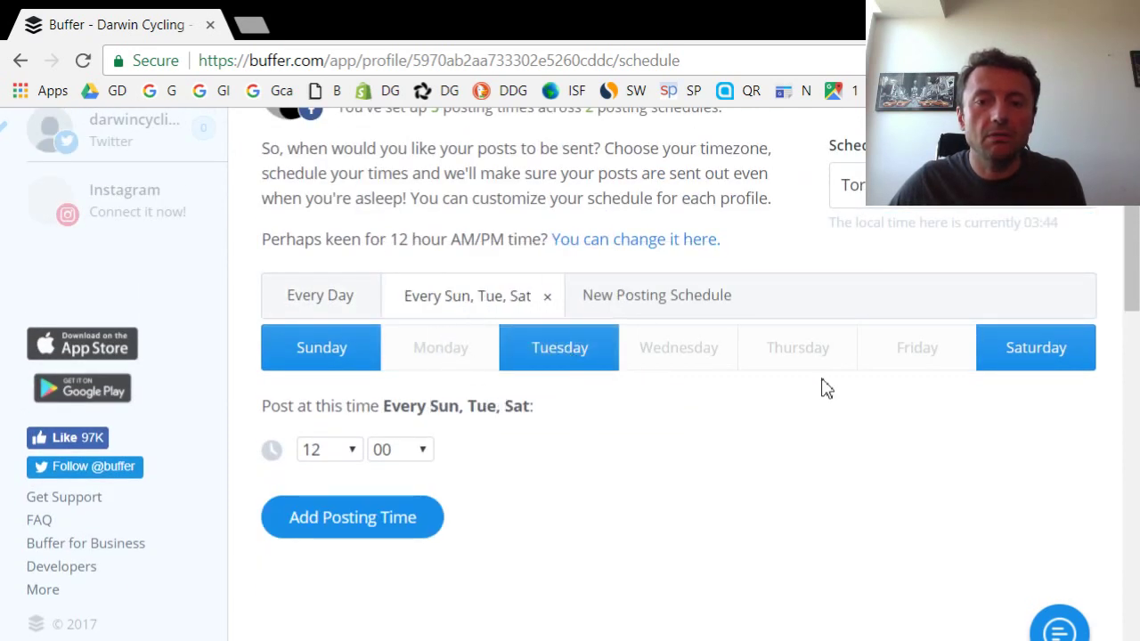
{"action": "left_click", "coordinate": [796, 351]}
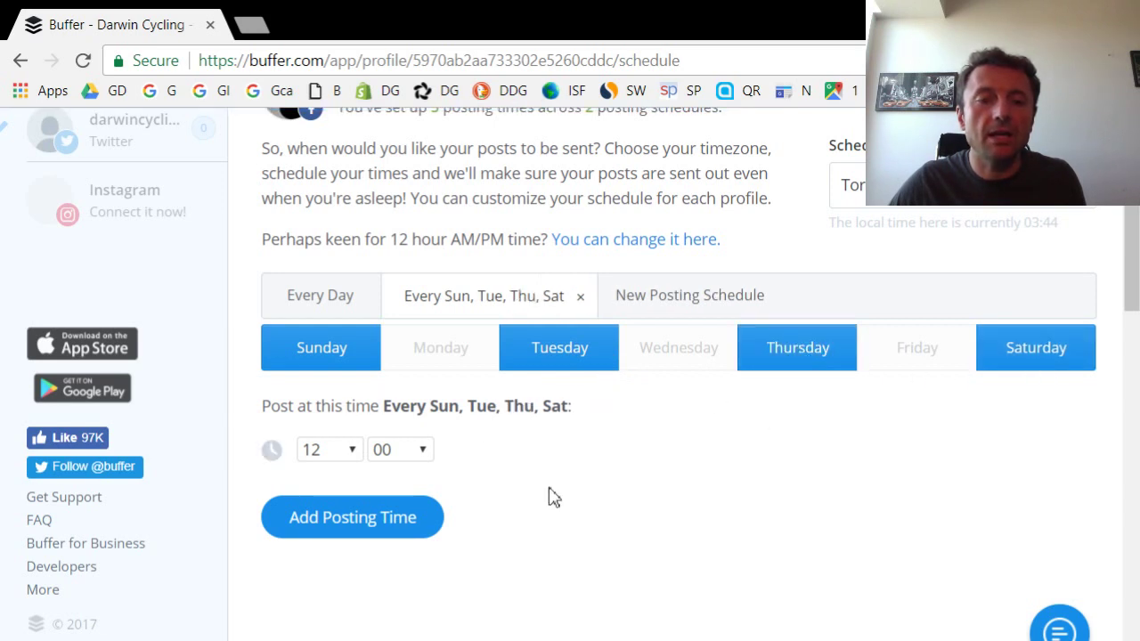
Add a second posting time to the new schedule and set the two times to 09:15 and 17:56.
{"action": "left_click", "coordinate": [331, 524]}
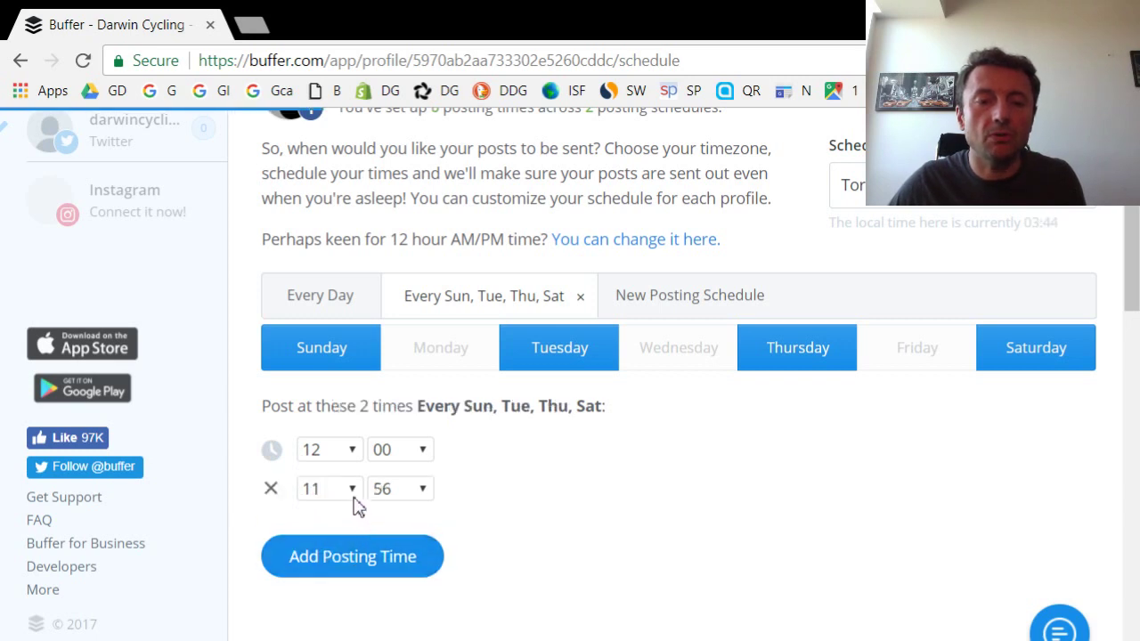
{"action": "left_click", "coordinate": [353, 449]}
{"action": "left_click", "coordinate": [316, 224]}
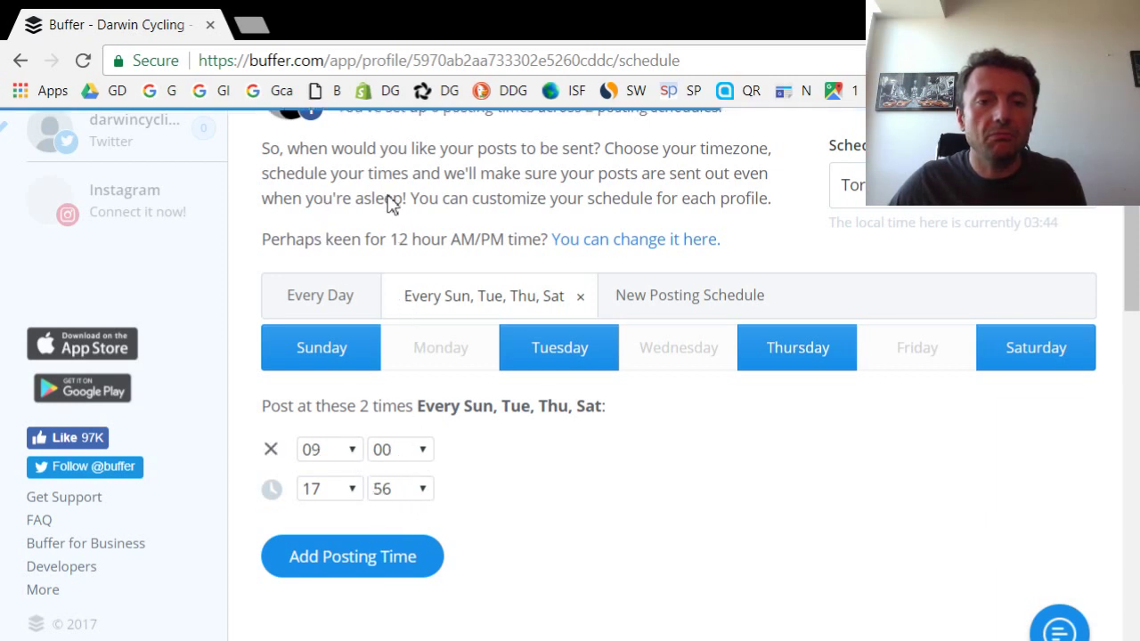
{"action": "left_click", "coordinate": [383, 350]}
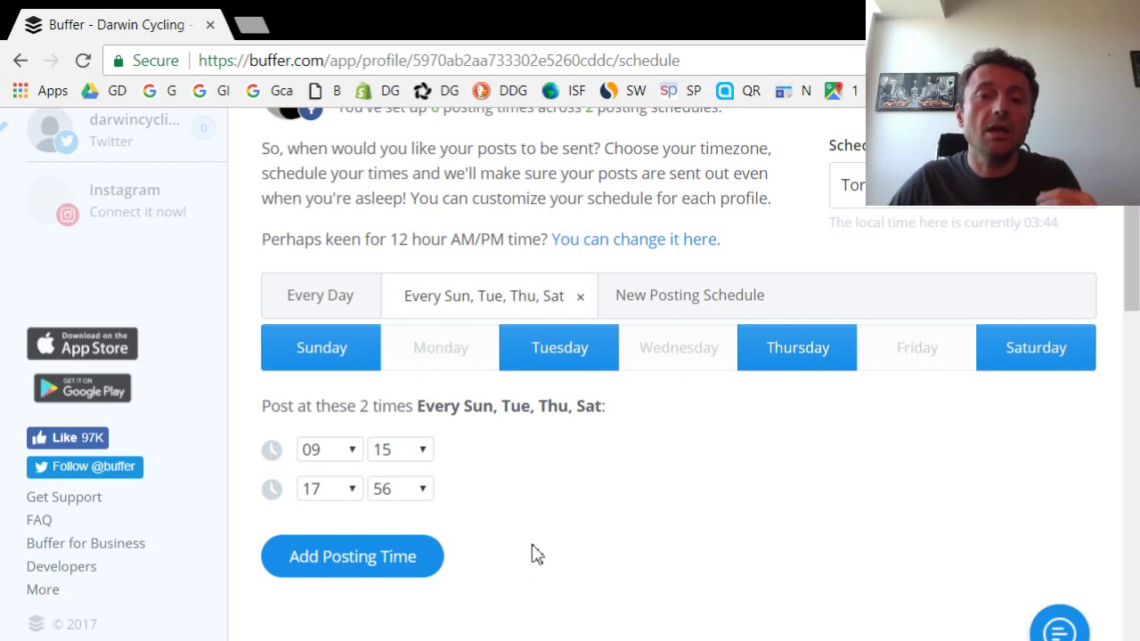
Delete the Sunday, Tuesday, Thursday and Saturday posting schedule.
{"action": "mouse_move", "coordinate": [552, 472]}
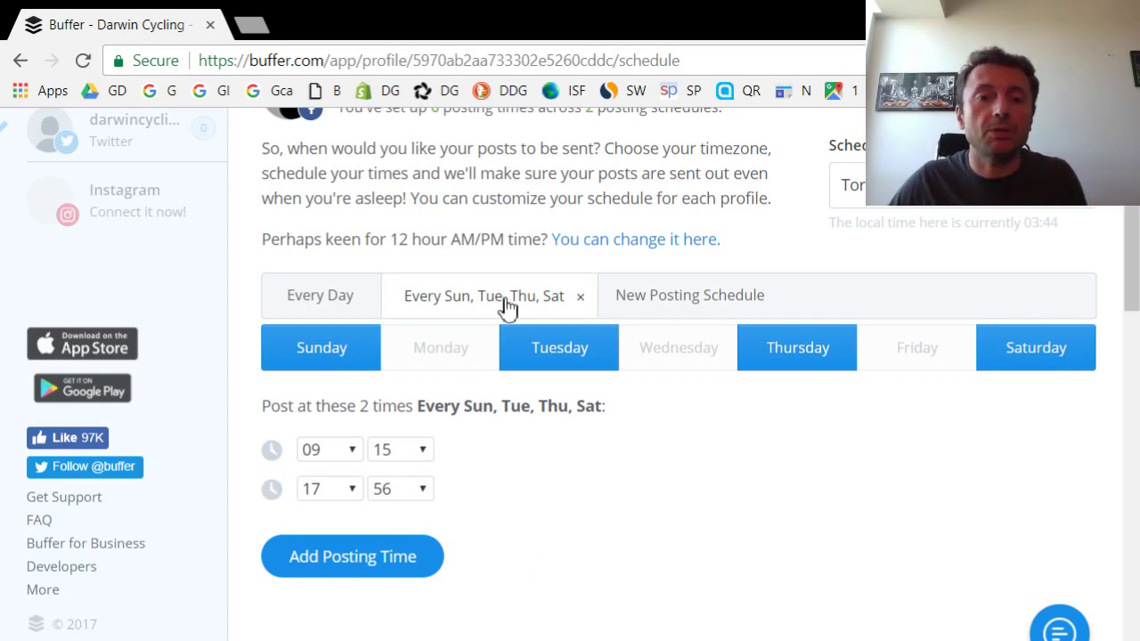
{"action": "left_click", "coordinate": [580, 297]}
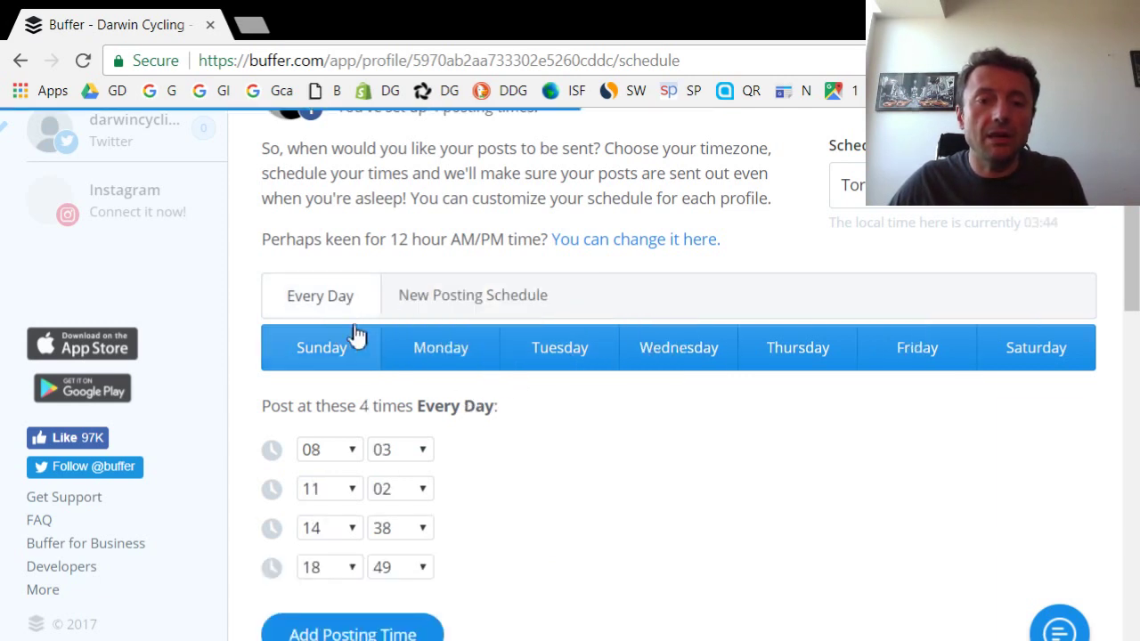
Review the posting times set in the Every Day schedule.
{"action": "mouse_move", "coordinate": [499, 463]}
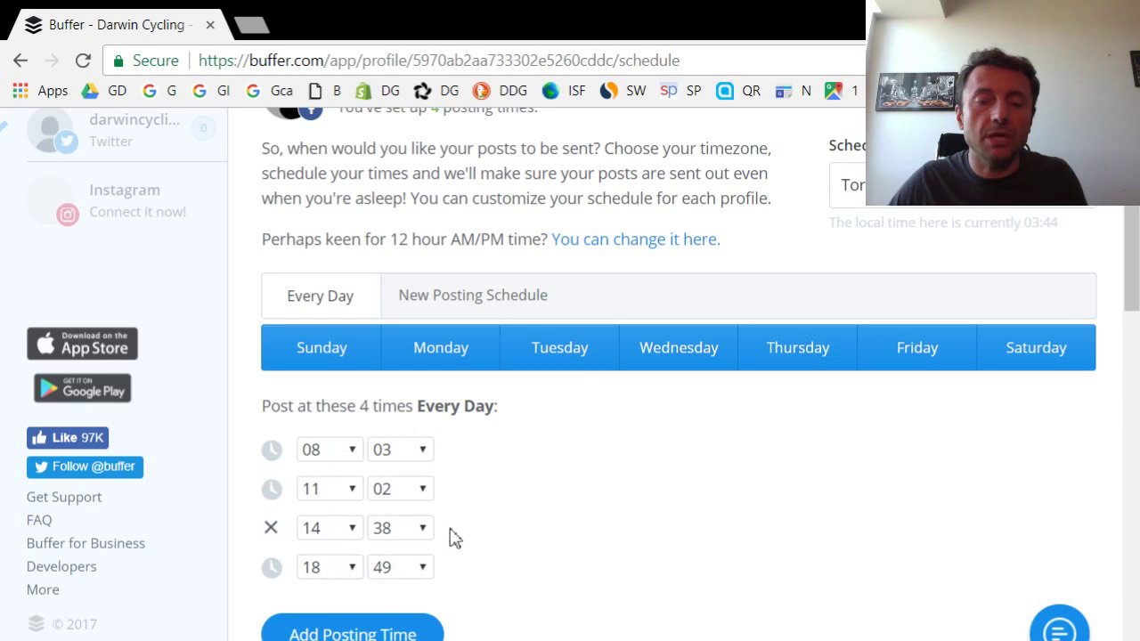
{"action": "mouse_move", "coordinate": [499, 501]}
{"action": "scroll", "coordinate": [517, 484], "scroll_direction": "up", "scroll_amount": 1}
{"action": "scroll", "coordinate": [524, 488], "scroll_direction": "down", "scroll_amount": 1}
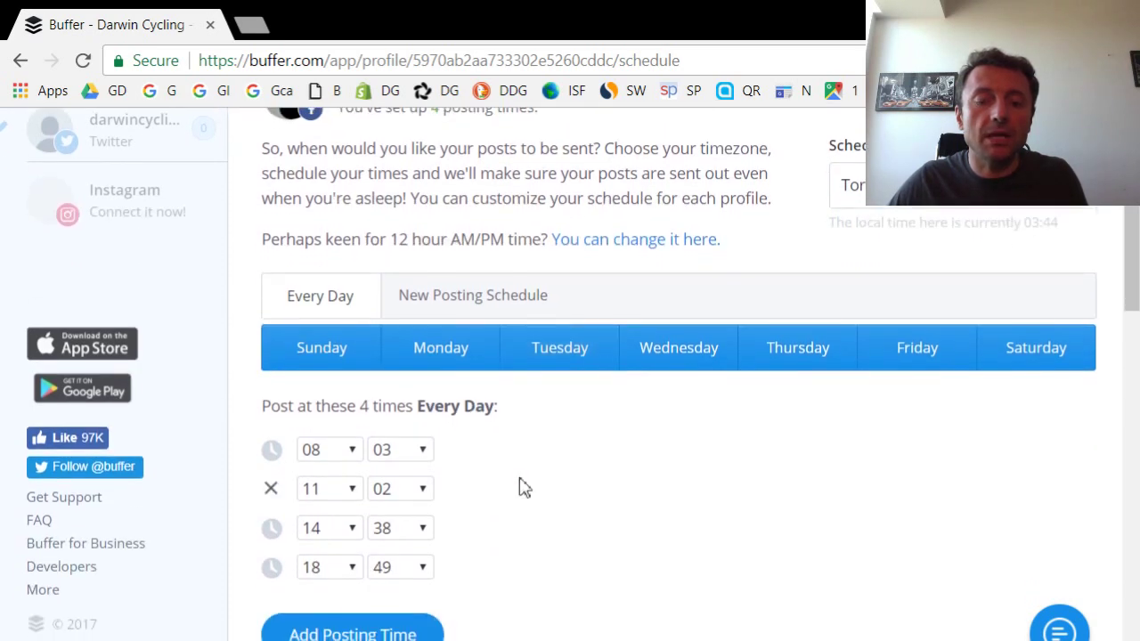
{"action": "mouse_move", "coordinate": [376, 469]}
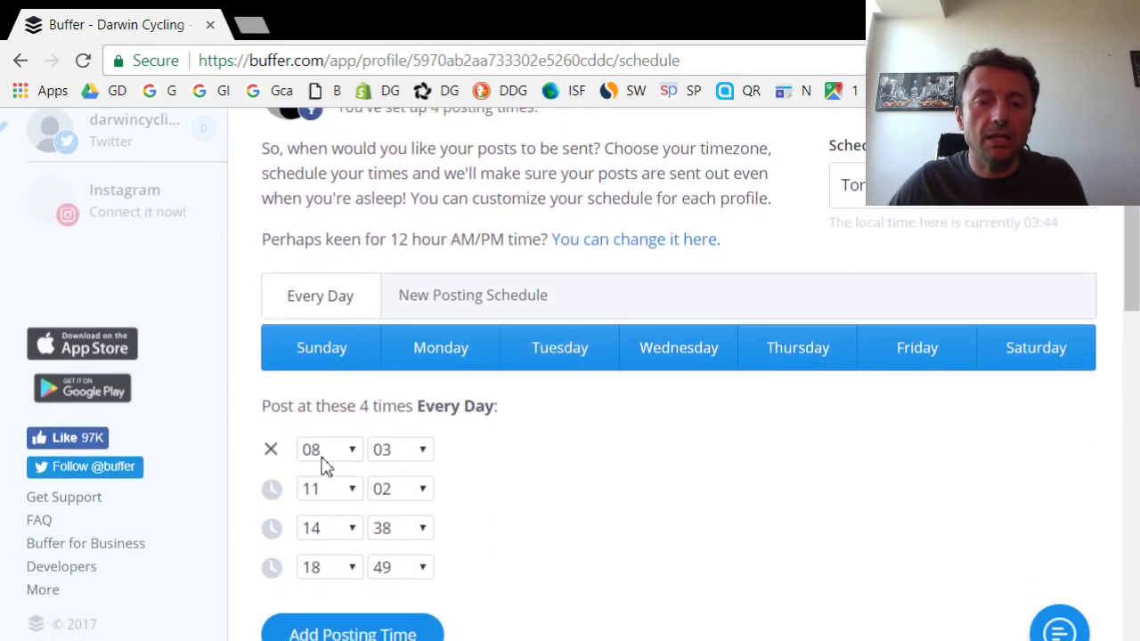
{"action": "mouse_move", "coordinate": [377, 530]}
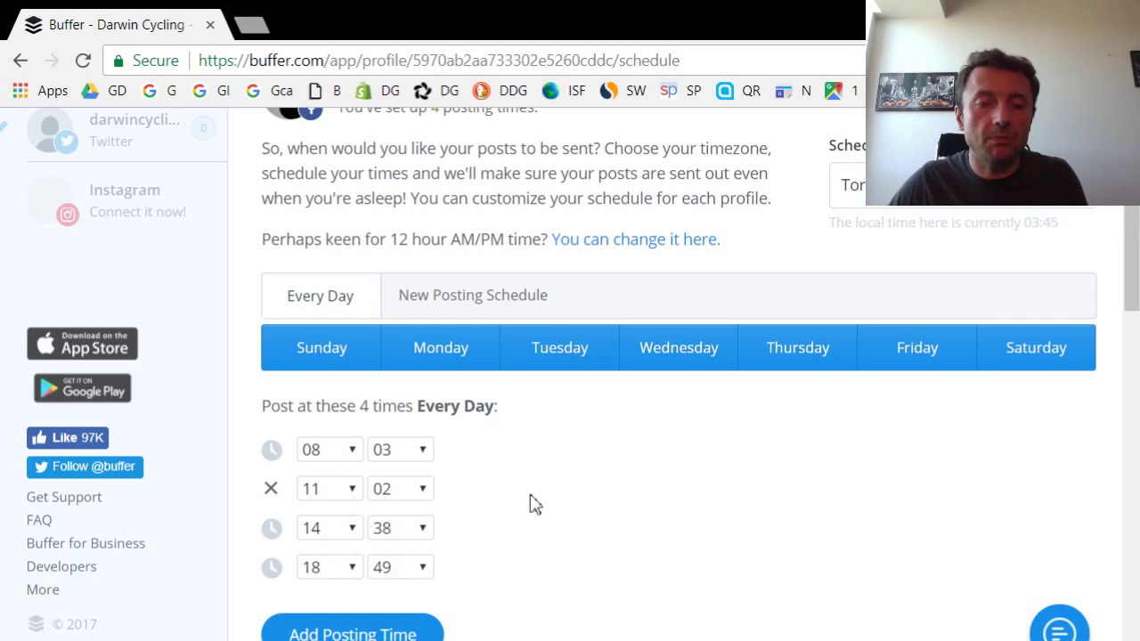
Return to the content calendar, check the current week's posts and advance to the week of August 20–26, 2017.
{"action": "scroll", "coordinate": [755, 322], "scroll_direction": "up", "scroll_amount": 3}
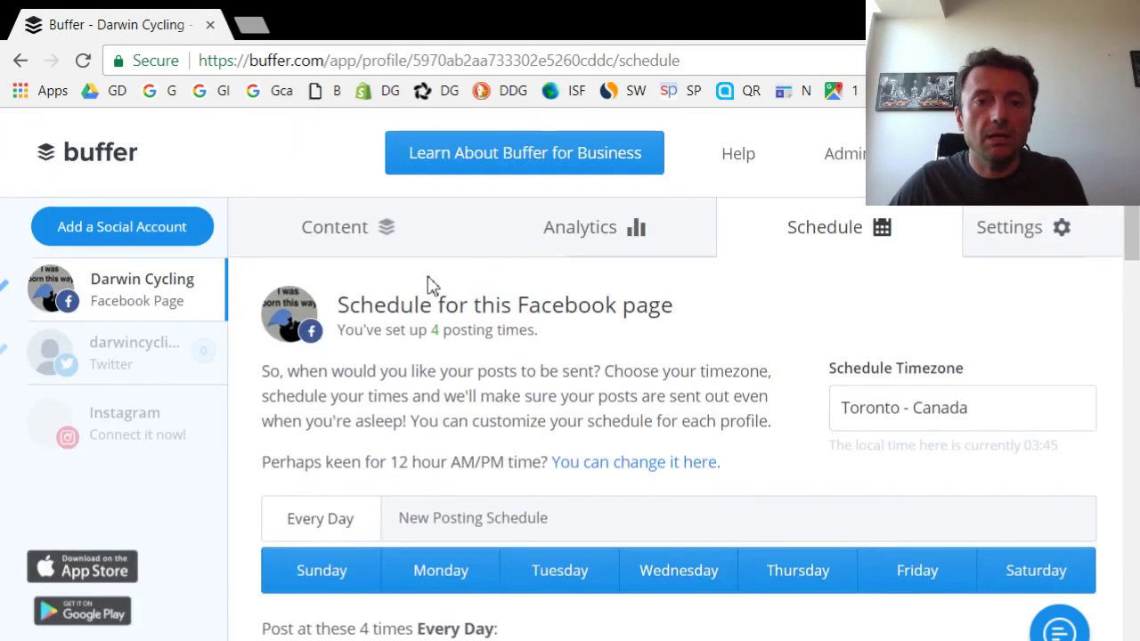
{"action": "left_click", "coordinate": [346, 239]}
{"action": "scroll", "coordinate": [499, 352], "scroll_direction": "down", "scroll_amount": 3}
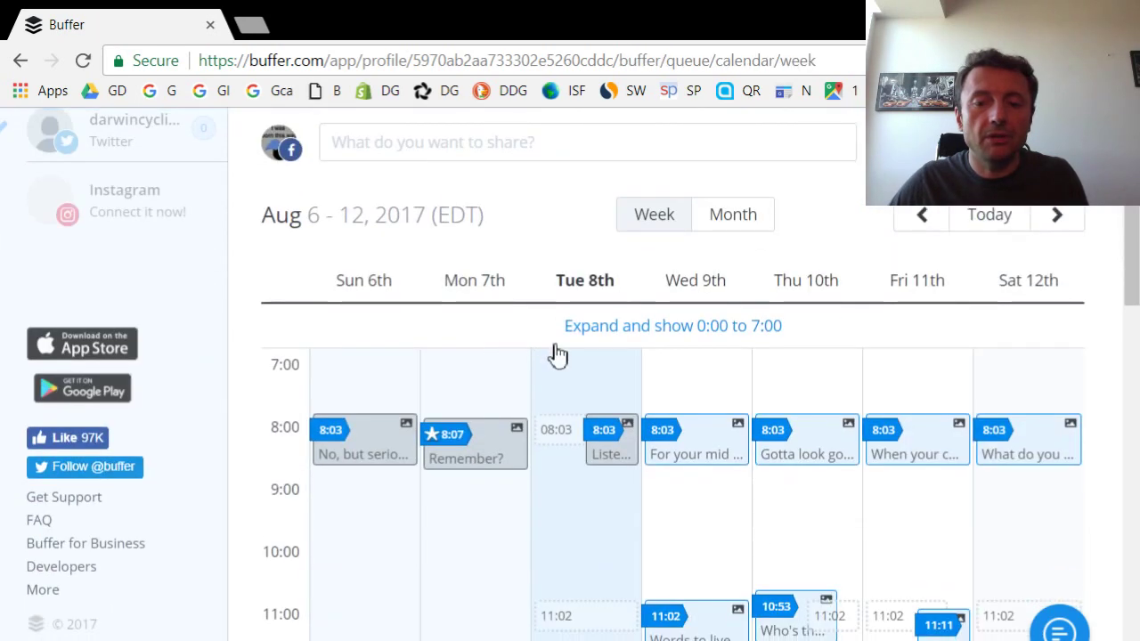
{"action": "scroll", "coordinate": [591, 400], "scroll_direction": "down", "scroll_amount": 2}
{"action": "scroll", "coordinate": [703, 511], "scroll_direction": "up", "scroll_amount": 3}
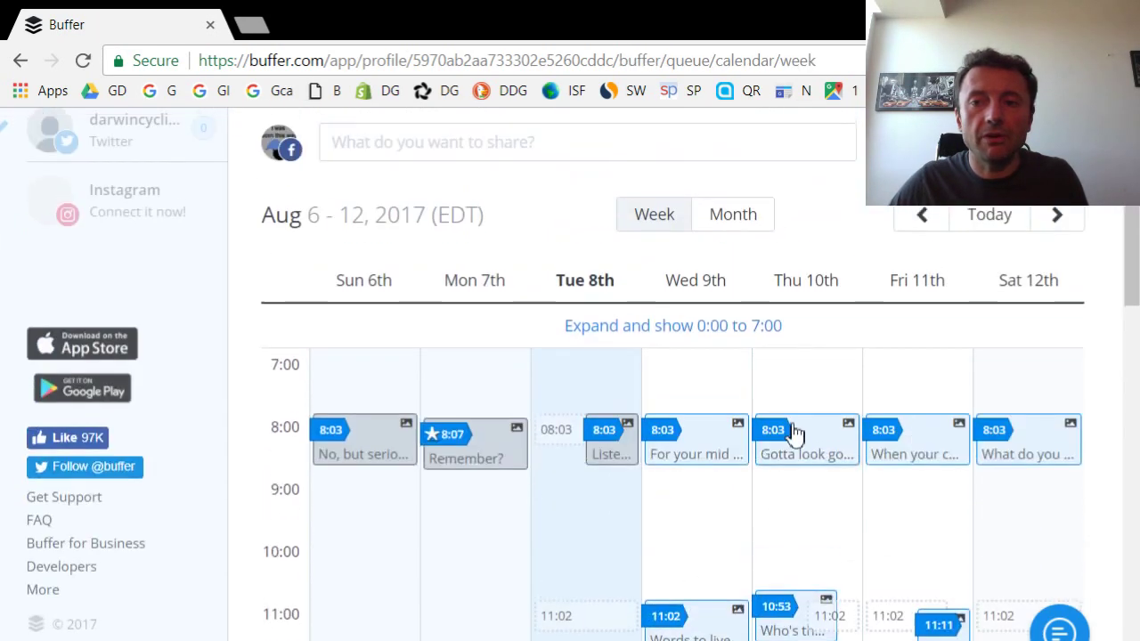
{"action": "left_click", "coordinate": [776, 435]}
{"action": "left_click", "coordinate": [1057, 215]}
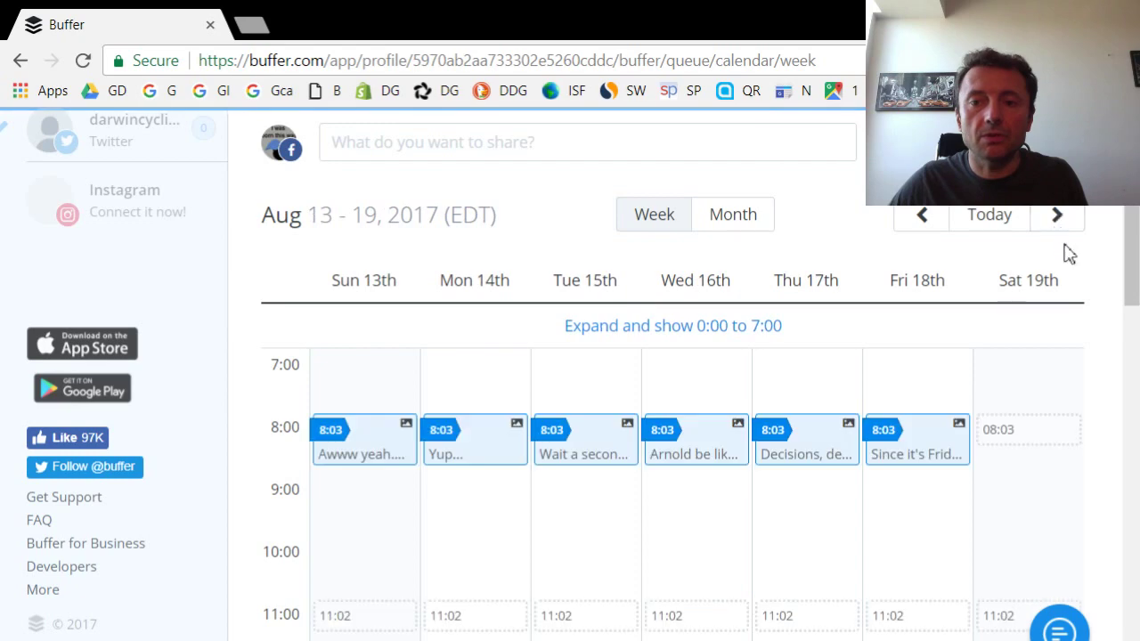
{"action": "left_click", "coordinate": [1062, 219]}
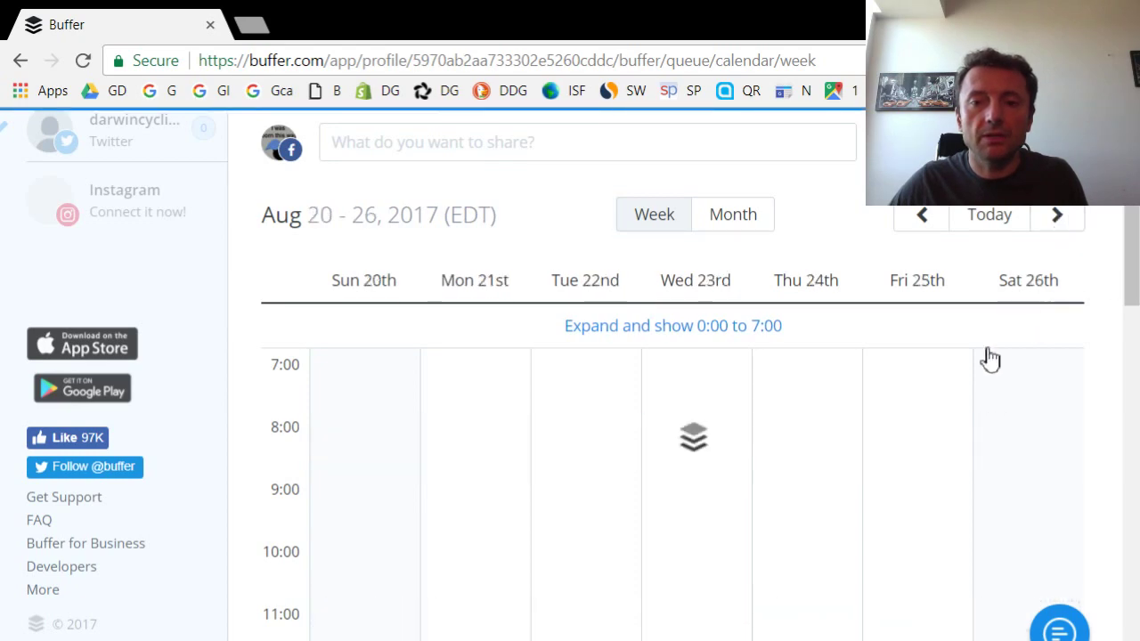
Go back to the week of August 13–19 and examine its scheduled posts and open posting slots.
{"action": "scroll", "coordinate": [861, 402], "scroll_direction": "down", "scroll_amount": 2}
{"action": "scroll", "coordinate": [891, 374], "scroll_direction": "up", "scroll_amount": 3}
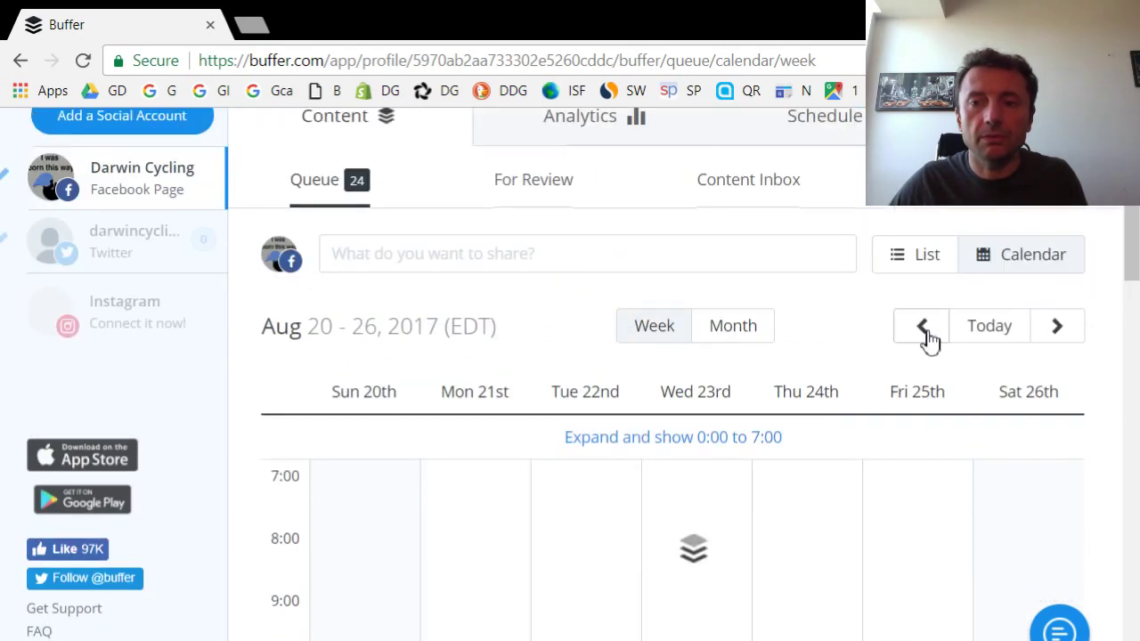
{"action": "left_click", "coordinate": [926, 335]}
{"action": "scroll", "coordinate": [856, 383], "scroll_direction": "down", "scroll_amount": 3}
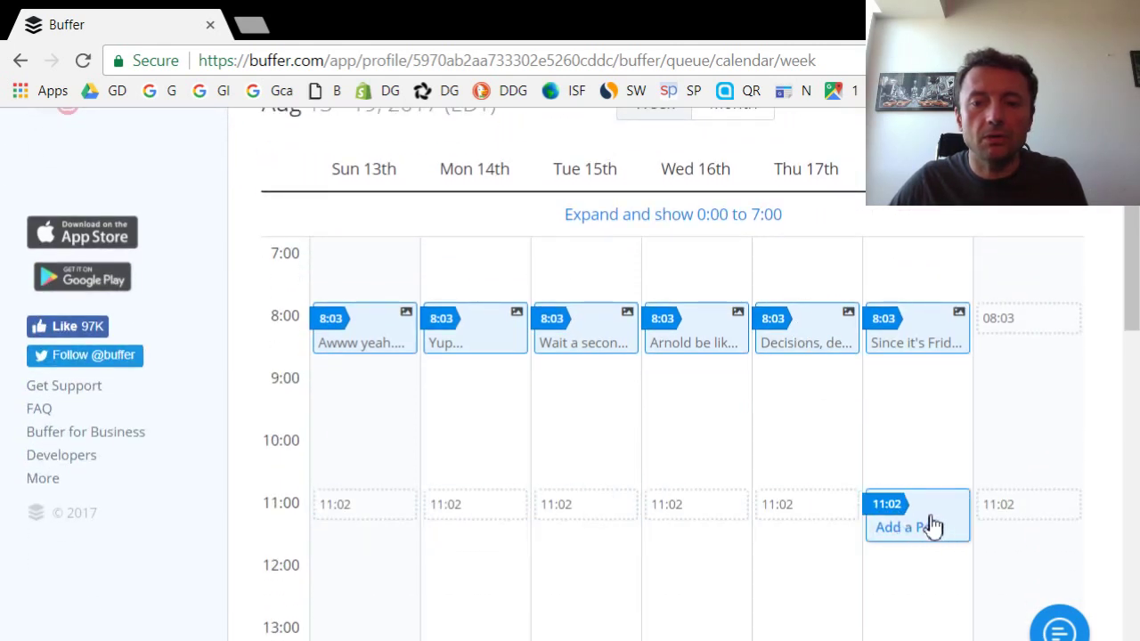
{"action": "scroll", "coordinate": [855, 528], "scroll_direction": "down", "scroll_amount": 3}
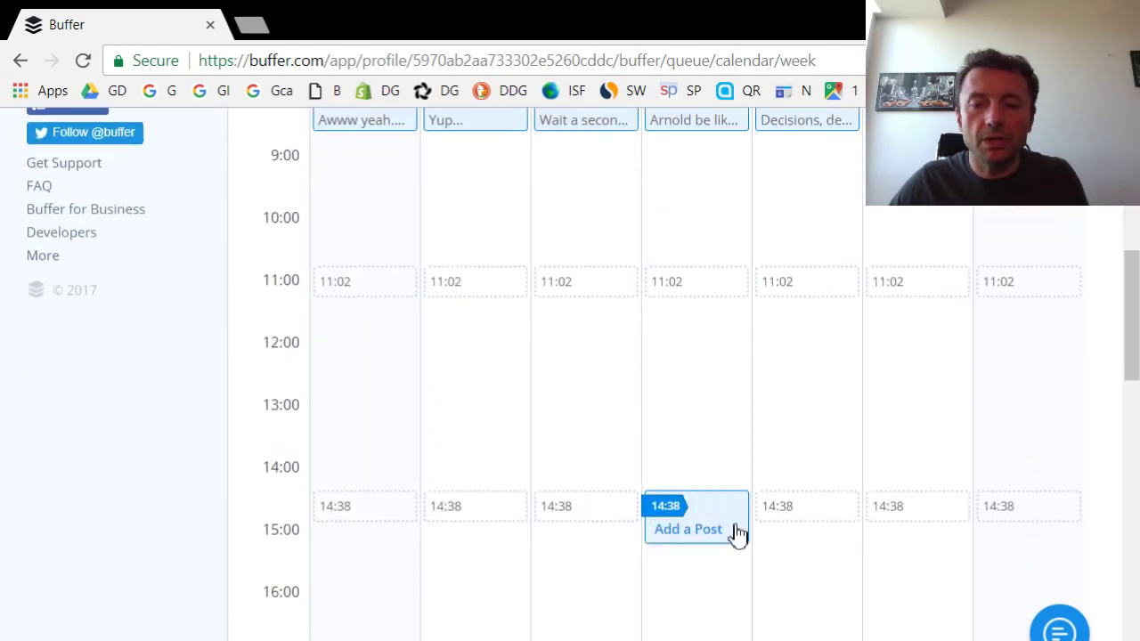
{"action": "scroll", "coordinate": [1038, 519], "scroll_direction": "down", "scroll_amount": 3}
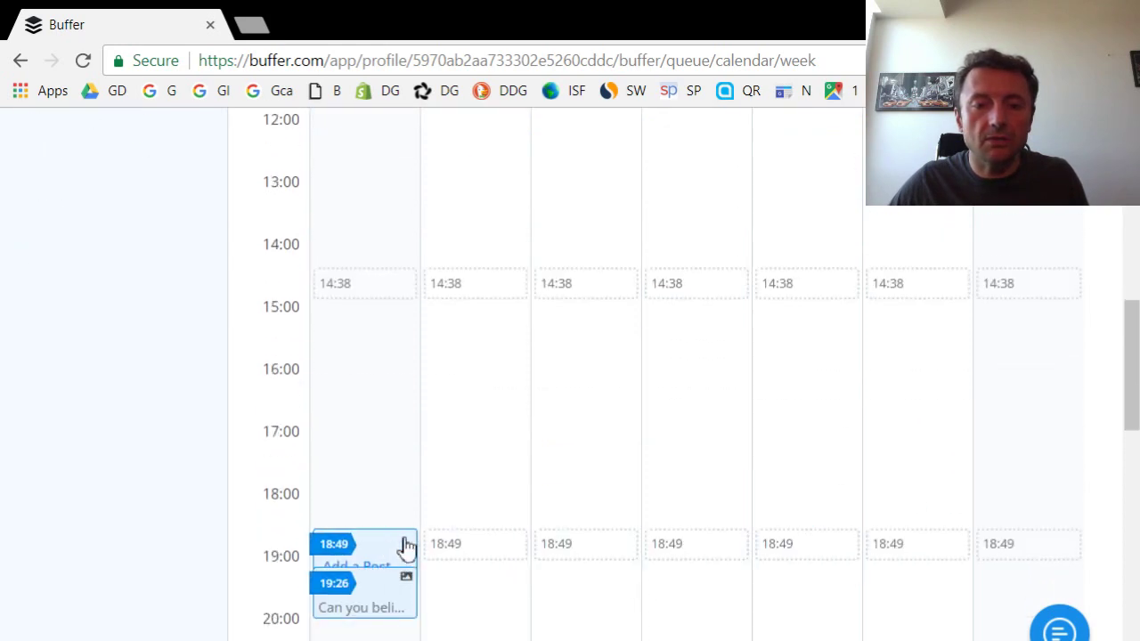
{"action": "left_click", "coordinate": [385, 592]}
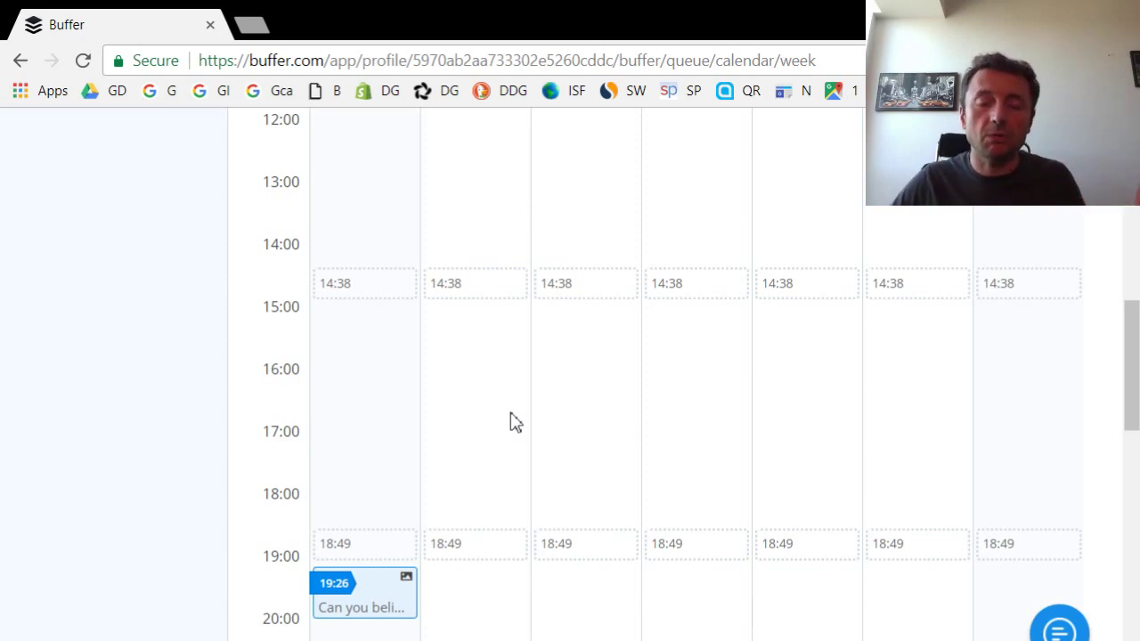
{"action": "scroll", "coordinate": [459, 461], "scroll_direction": "up", "scroll_amount": 1}
{"action": "scroll", "coordinate": [460, 462], "scroll_direction": "up", "scroll_amount": 1}
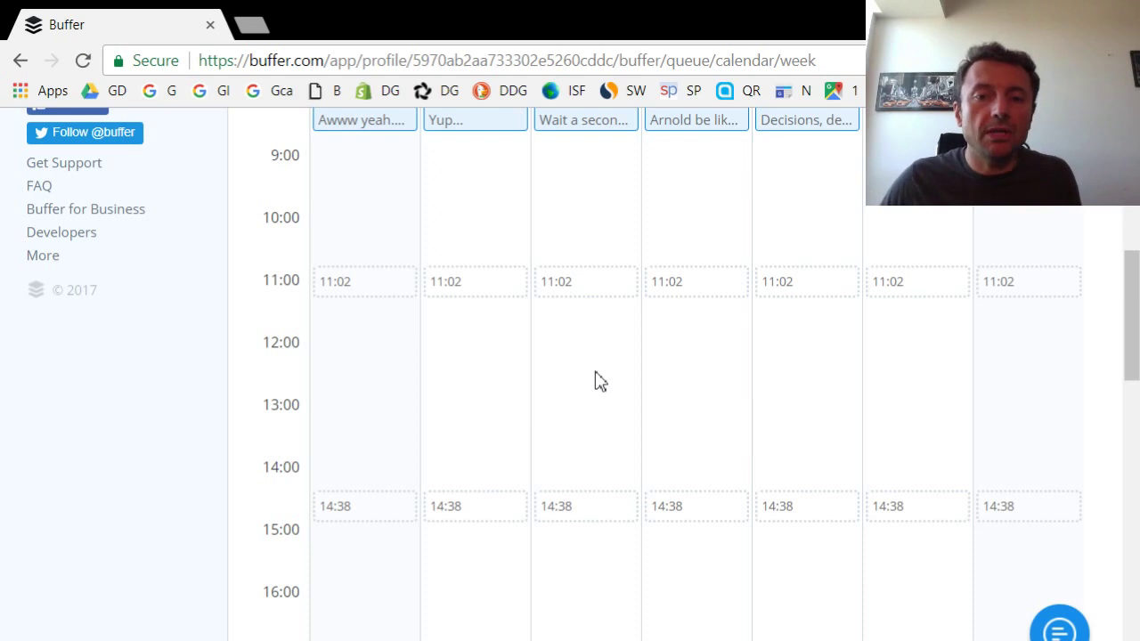
{"action": "scroll", "coordinate": [596, 379], "scroll_direction": "up", "scroll_amount": 1}
{"action": "scroll", "coordinate": [621, 431], "scroll_direction": "down", "scroll_amount": 1}
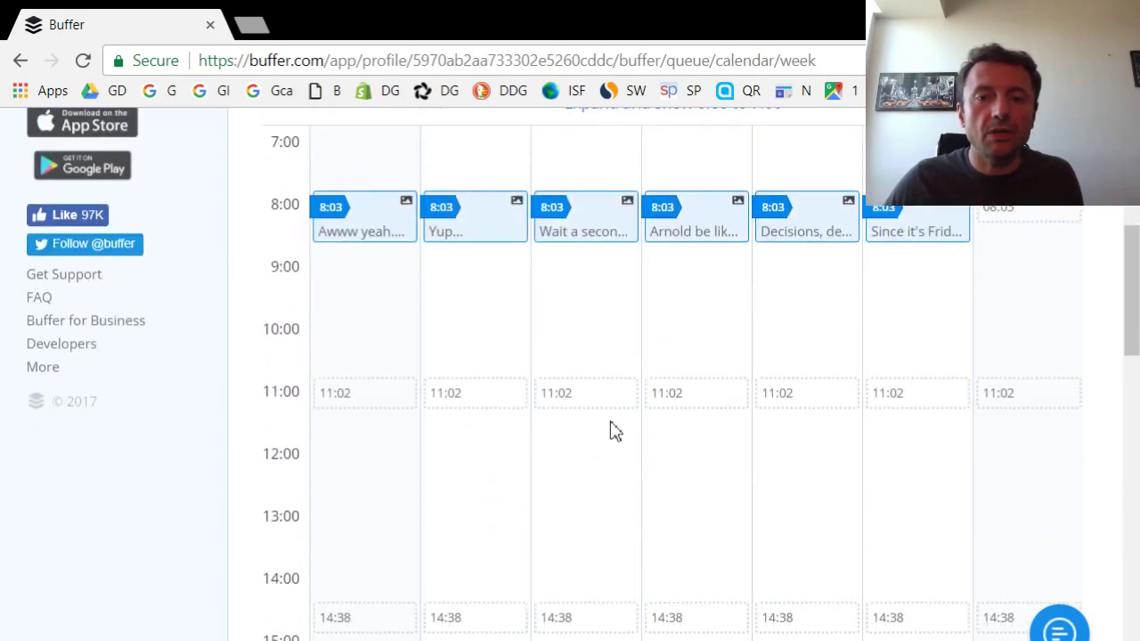
Start a new post in Tuesday, August 15's open 11:02 slot and attach the "Motivation" cartoon image.
{"action": "scroll", "coordinate": [611, 428], "scroll_direction": "up", "scroll_amount": 2}
{"action": "scroll", "coordinate": [588, 436], "scroll_direction": "down", "scroll_amount": 2}
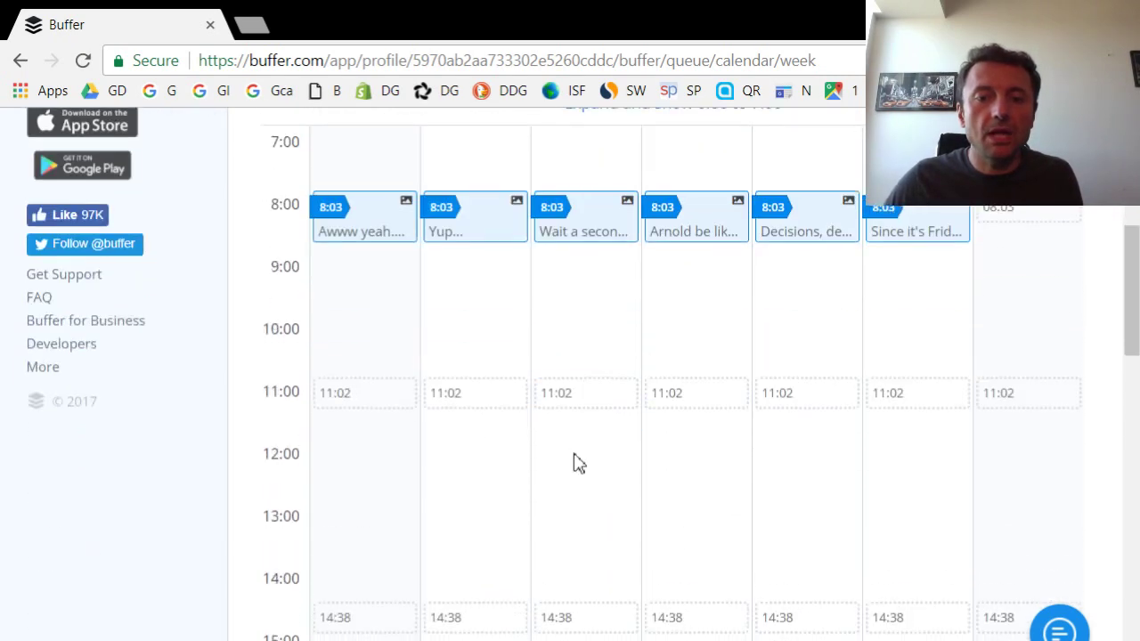
{"action": "left_click", "coordinate": [593, 408]}
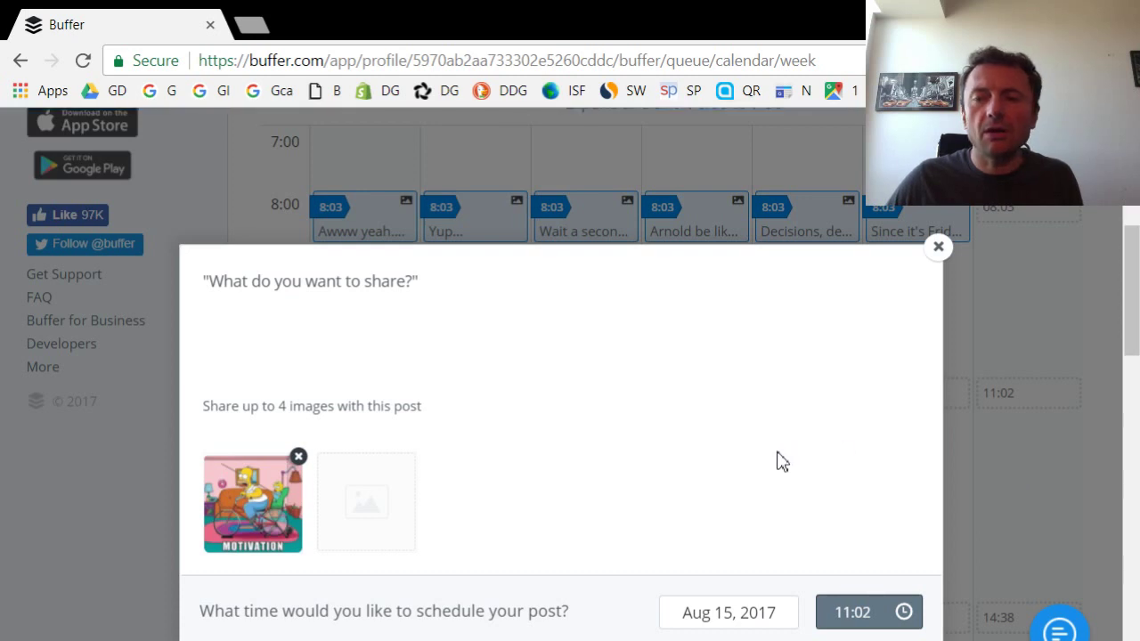
{"action": "scroll", "coordinate": [844, 499], "scroll_direction": "down", "scroll_amount": 1}
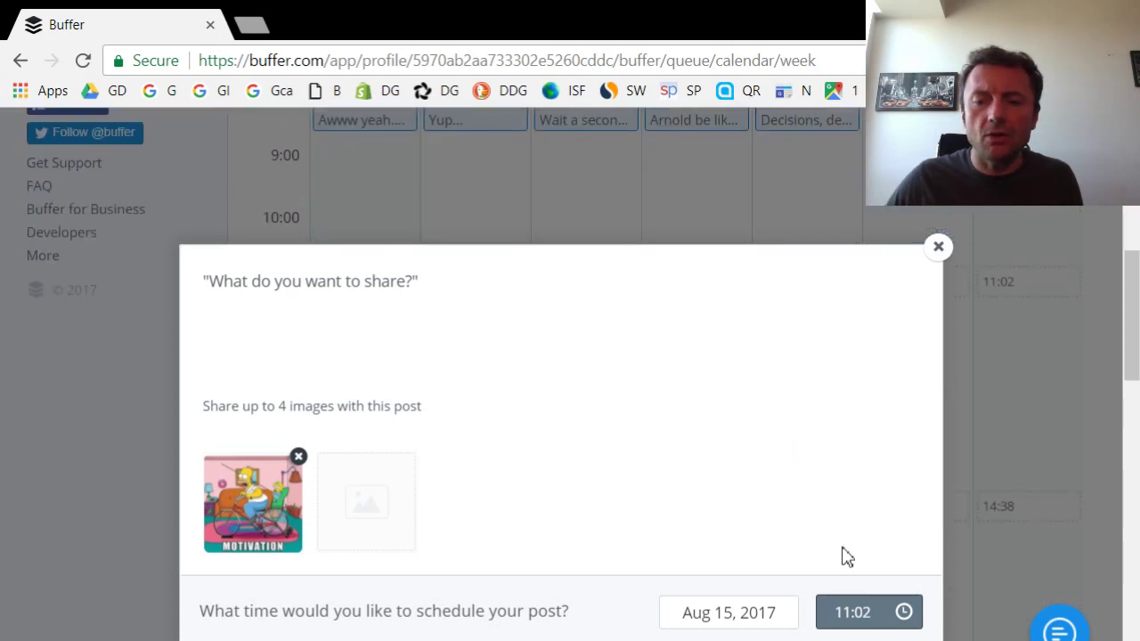
{"action": "scroll", "coordinate": [840, 549], "scroll_direction": "up", "scroll_amount": 1}
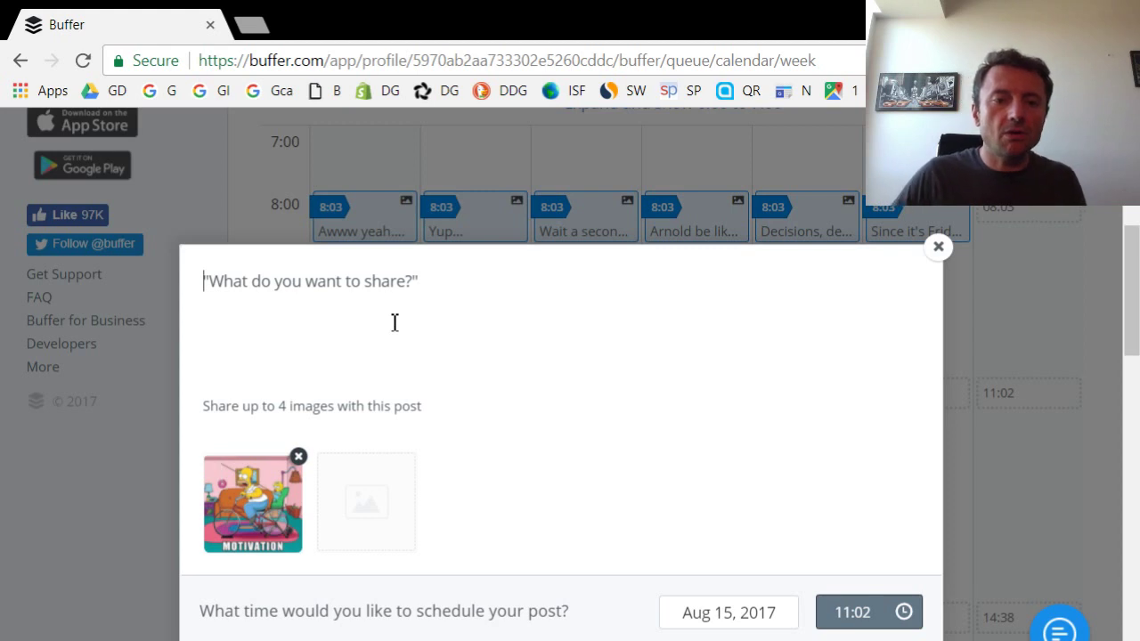
Caption the post "When you need that extra bit of..." and schedule it for August 15 at 11:02.
{"action": "type", "text": "Isn'"}
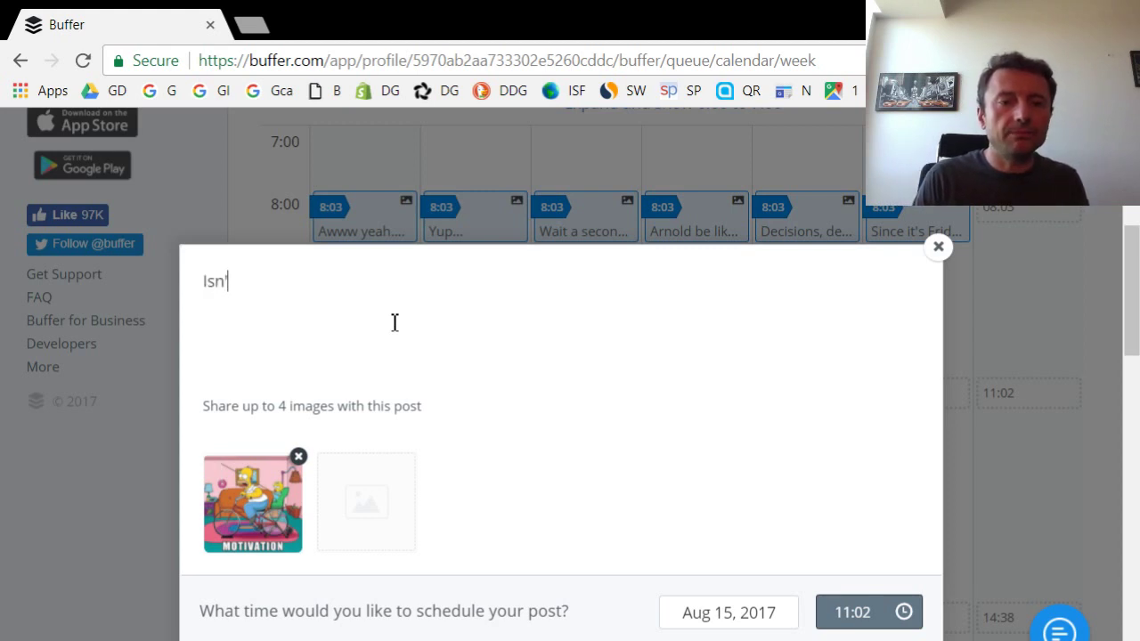
{"action": "type", "text": "t this the truth"}
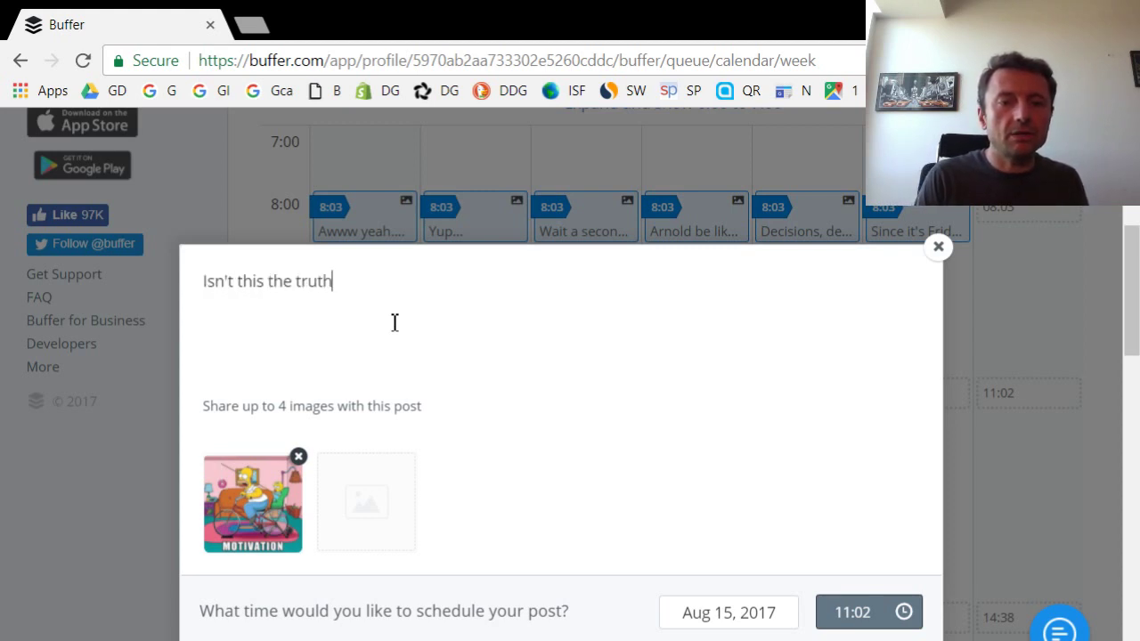
{"action": "key", "text": "ctrl+a"}
{"action": "type", "text": "When y"}
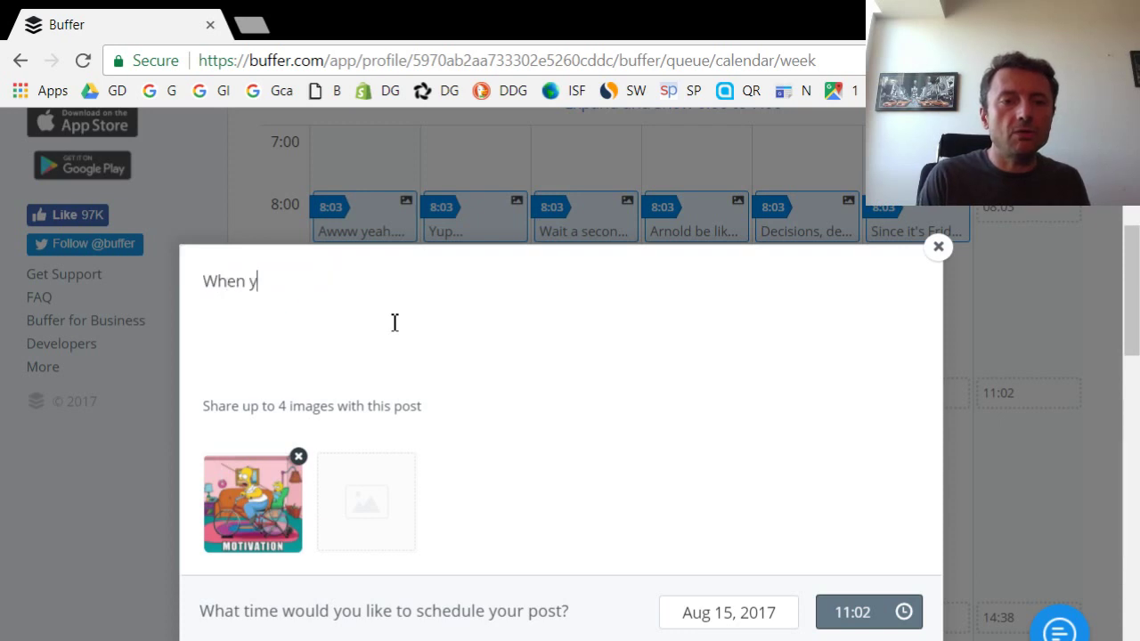
{"action": "type", "text": "ou need that extra b"}
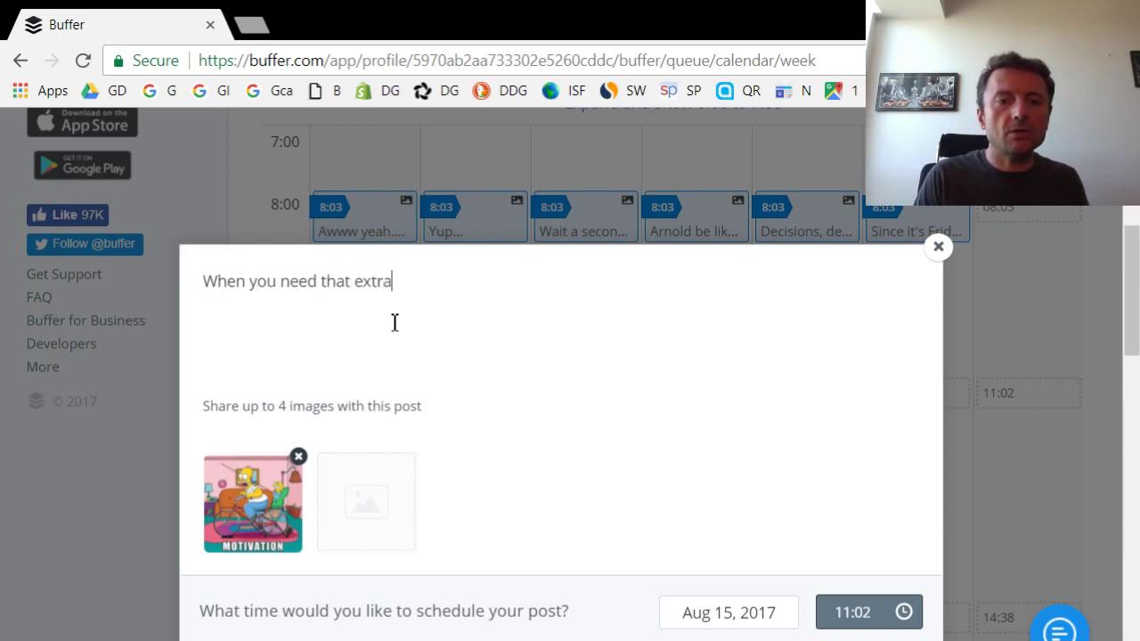
{"action": "type", "text": "it of..."}
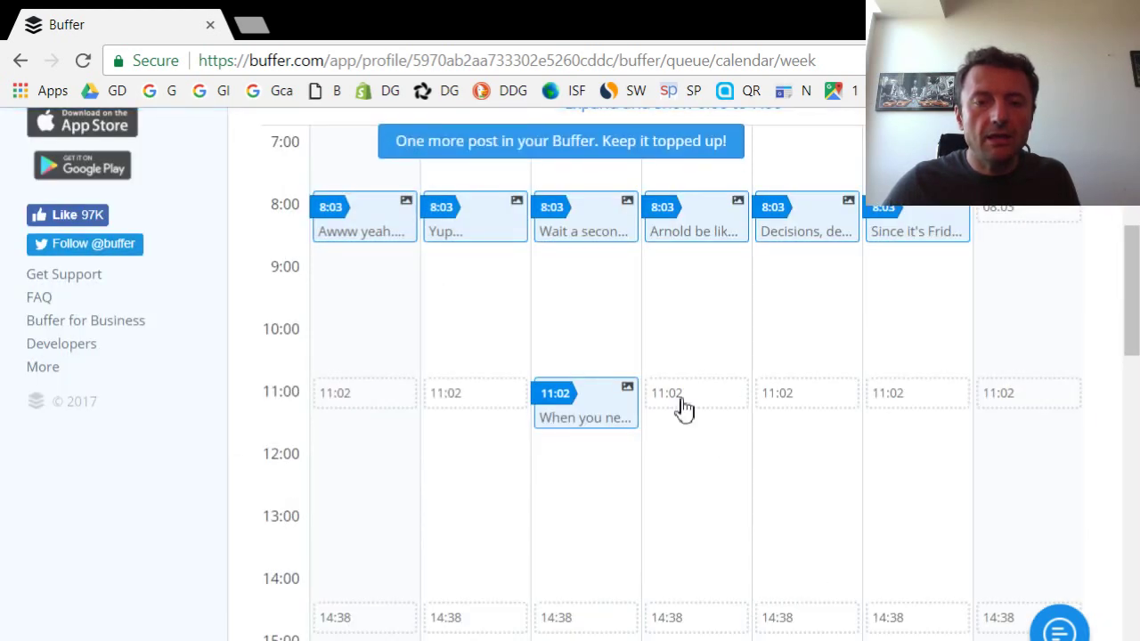
Move Tuesday's "When you need that extra bit of..." post to a custom time of 10:46.
{"action": "mouse_move", "coordinate": [555, 394]}
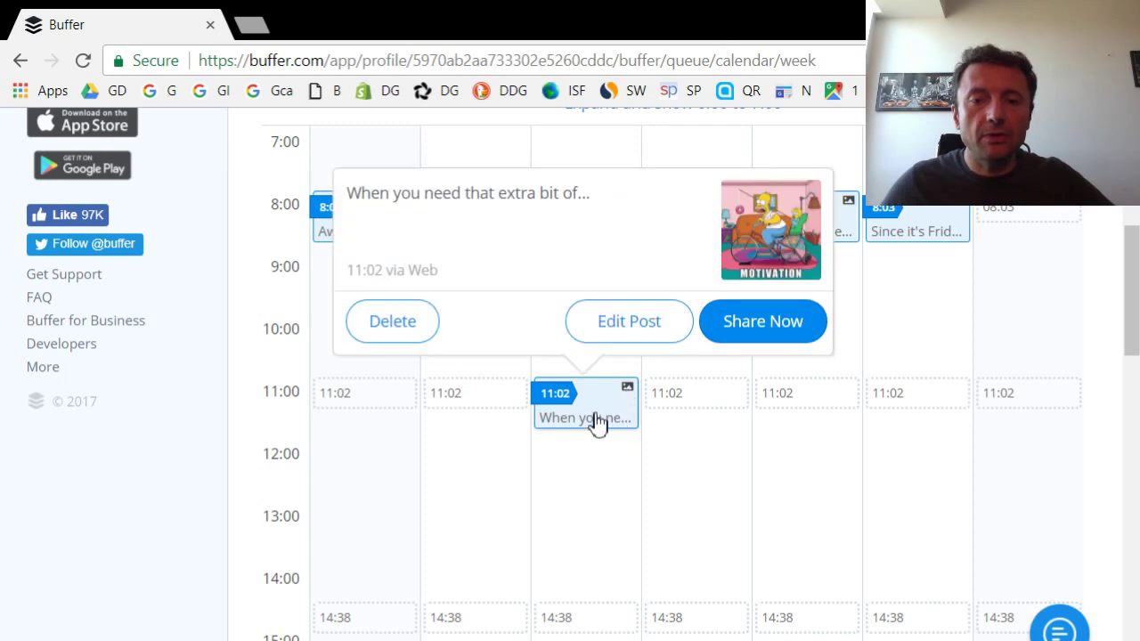
{"action": "left_click_drag", "start_coordinate": [599, 422], "coordinate": [597, 406]}
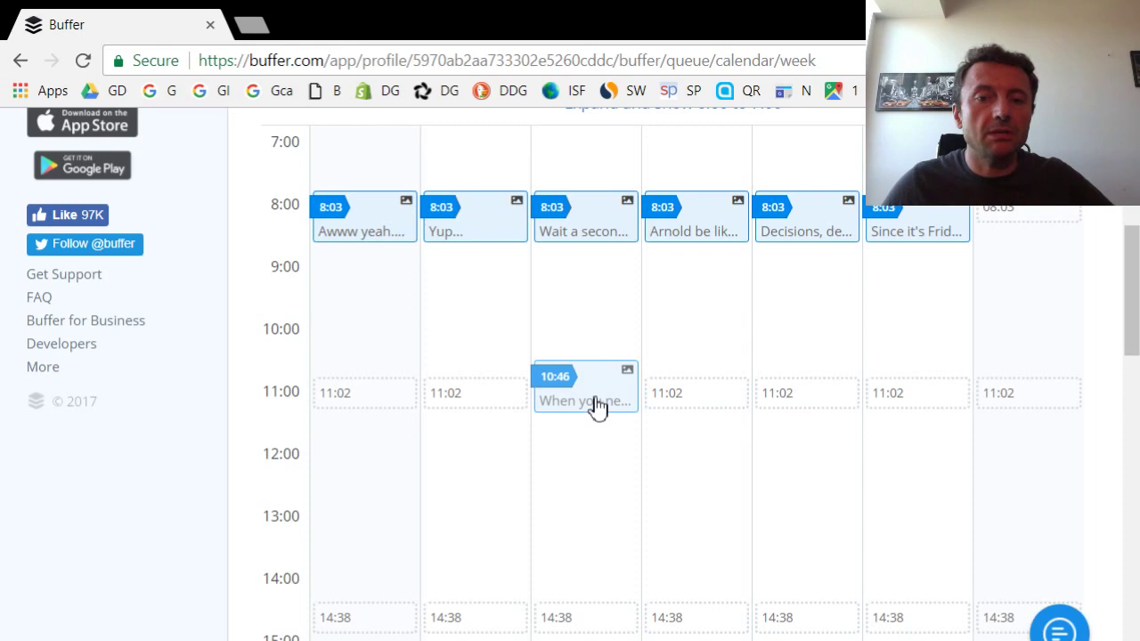
{"action": "left_click_drag", "start_coordinate": [597, 406], "coordinate": [594, 403]}
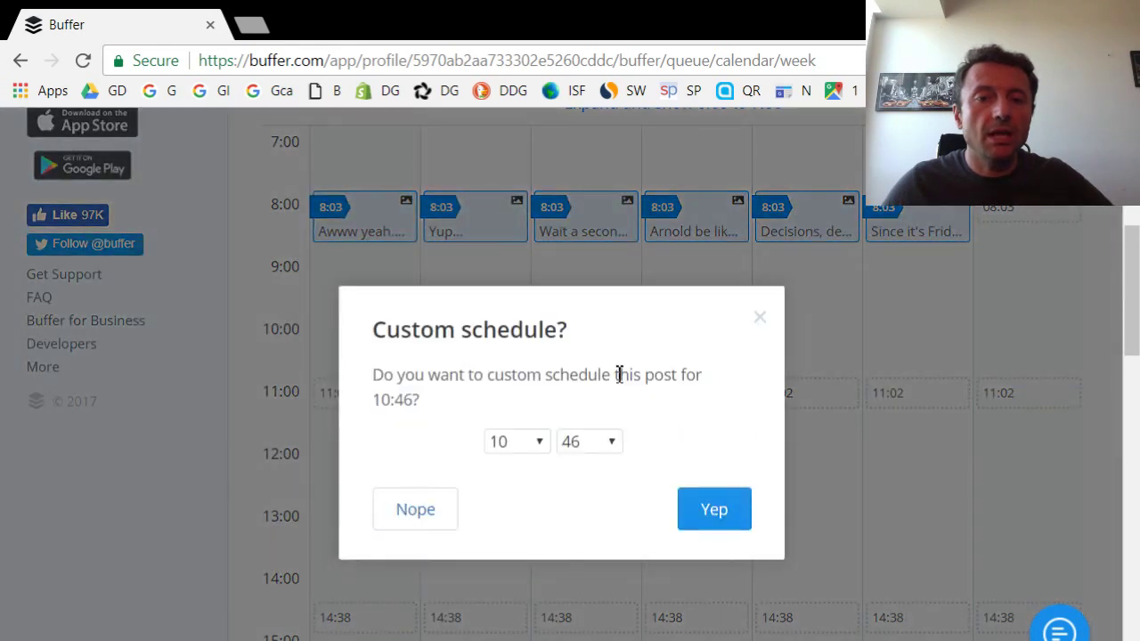
{"action": "left_click", "coordinate": [721, 511]}
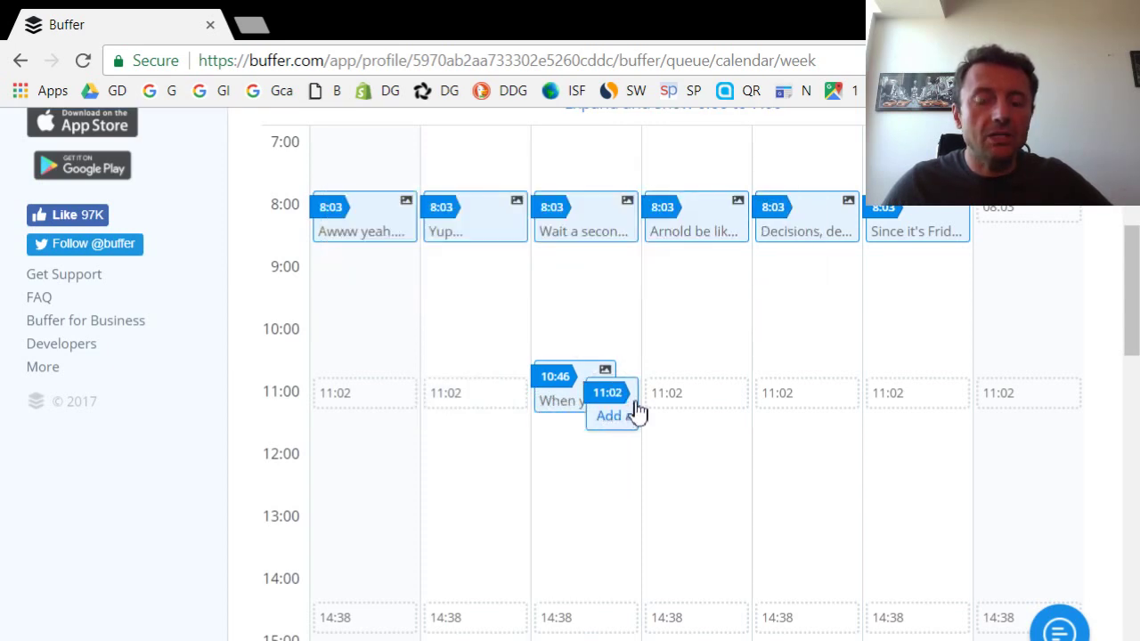
Reschedule the same Tuesday post to a custom time of 12:27.
{"action": "mouse_move", "coordinate": [624, 406]}
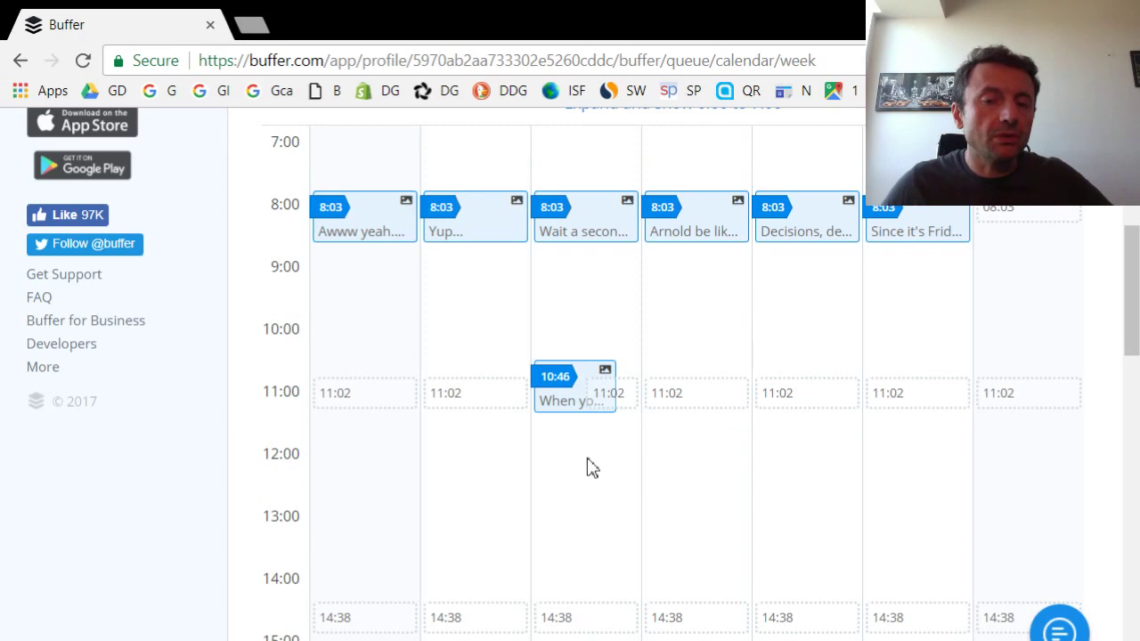
{"action": "left_click_drag", "start_coordinate": [580, 407], "coordinate": [565, 514]}
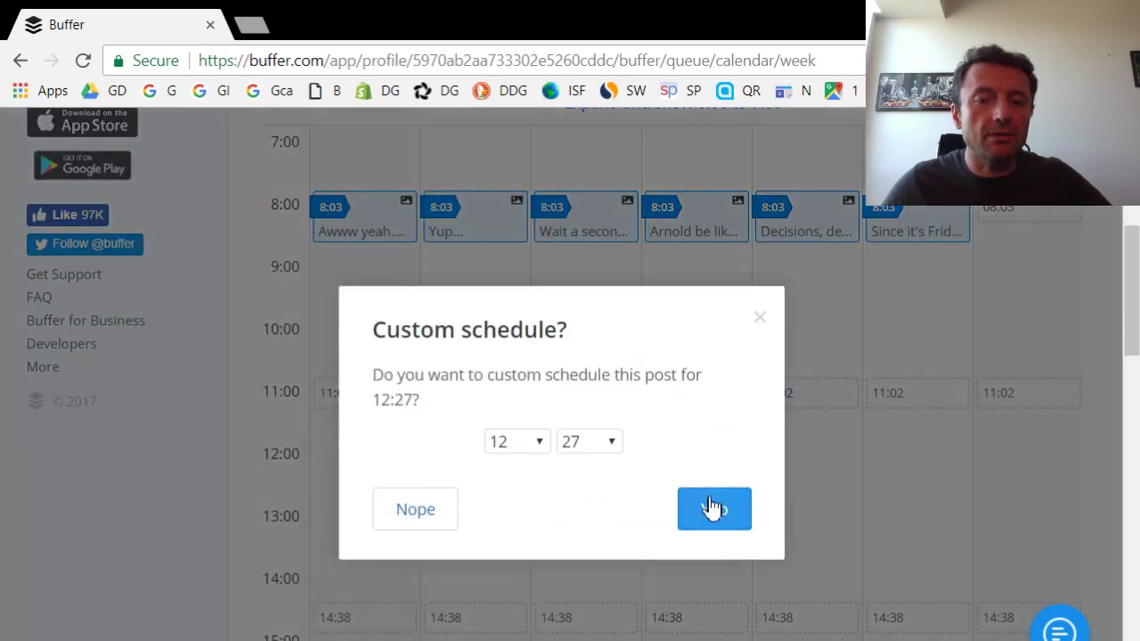
{"action": "left_click", "coordinate": [725, 521]}
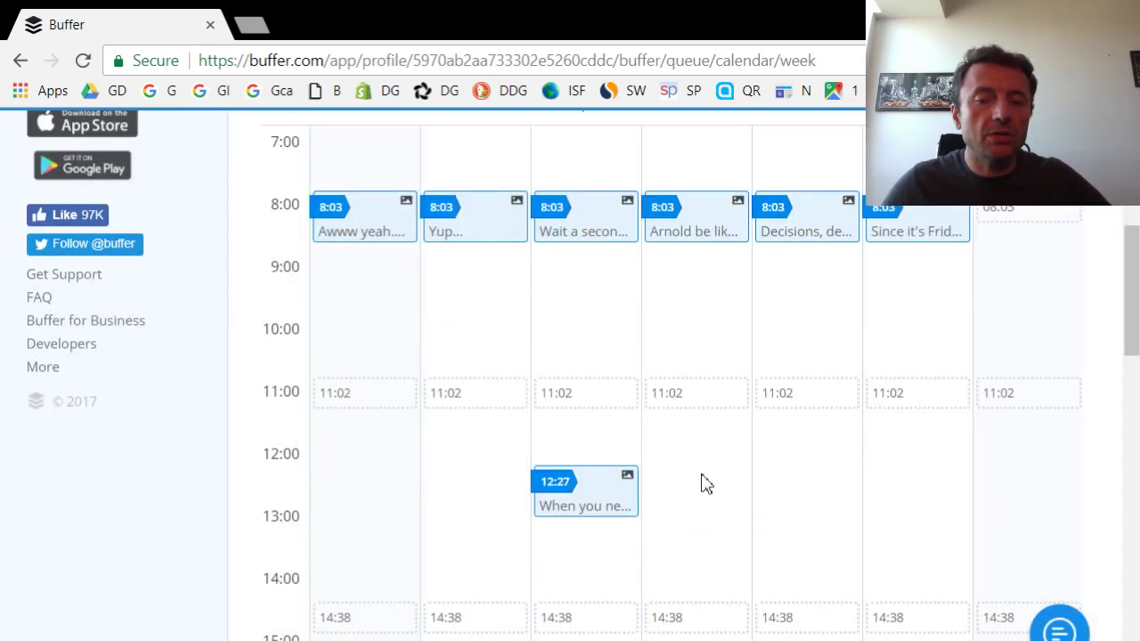
Move the Tuesday post to an earlier custom time of 10:19 and return to the calendar's week header.
{"action": "left_click_drag", "start_coordinate": [585, 519], "coordinate": [576, 375]}
{"action": "left_click", "coordinate": [723, 519]}
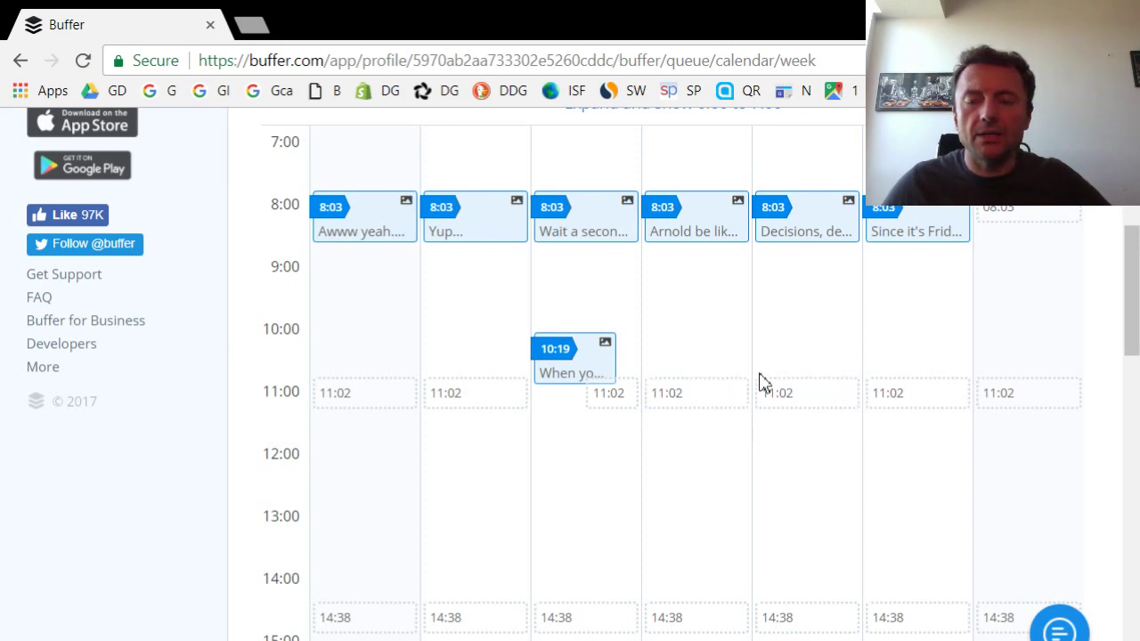
{"action": "scroll", "coordinate": [764, 381], "scroll_direction": "up", "scroll_amount": 3}
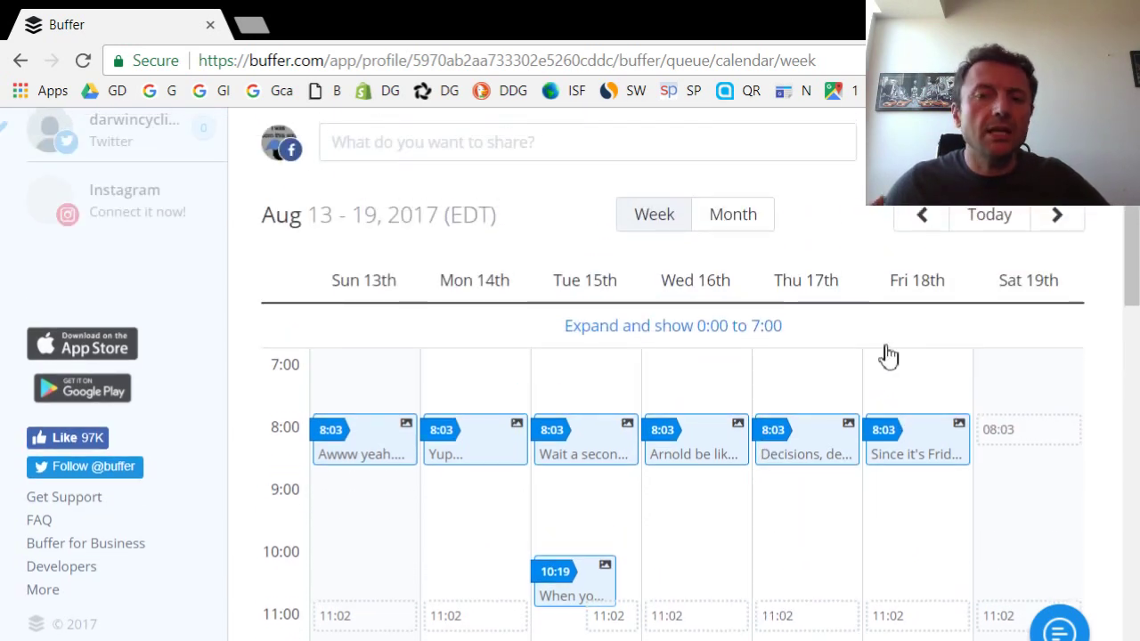